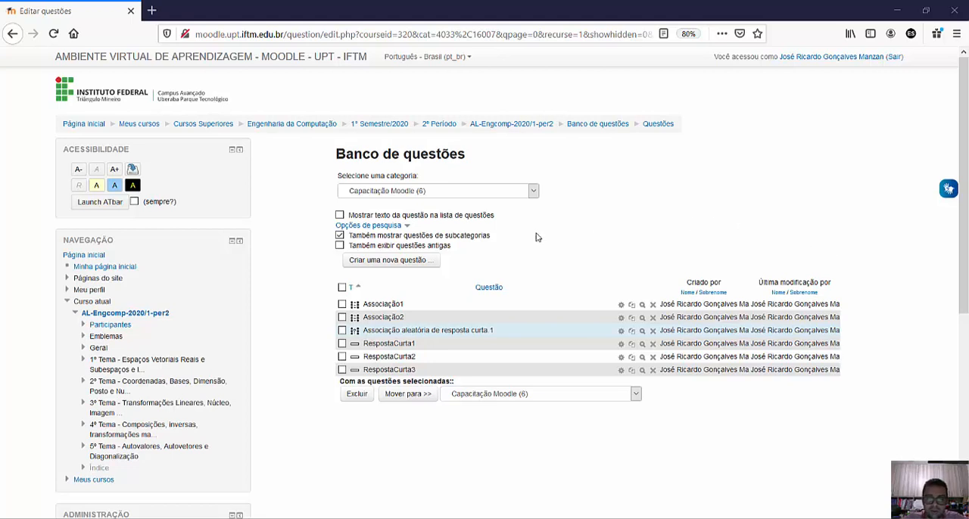
- Add a new question of the type "Cálculo simples" to the question bank
click(409, 260)
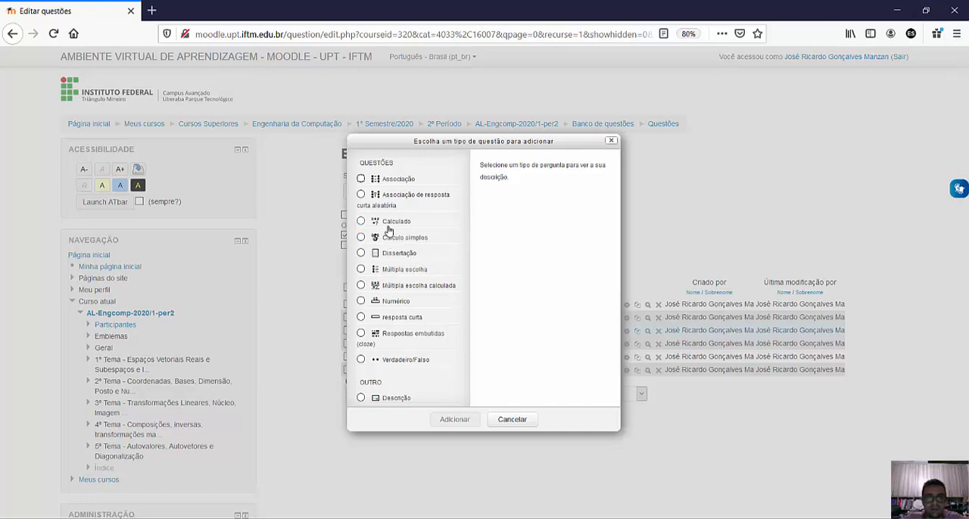
click(361, 238)
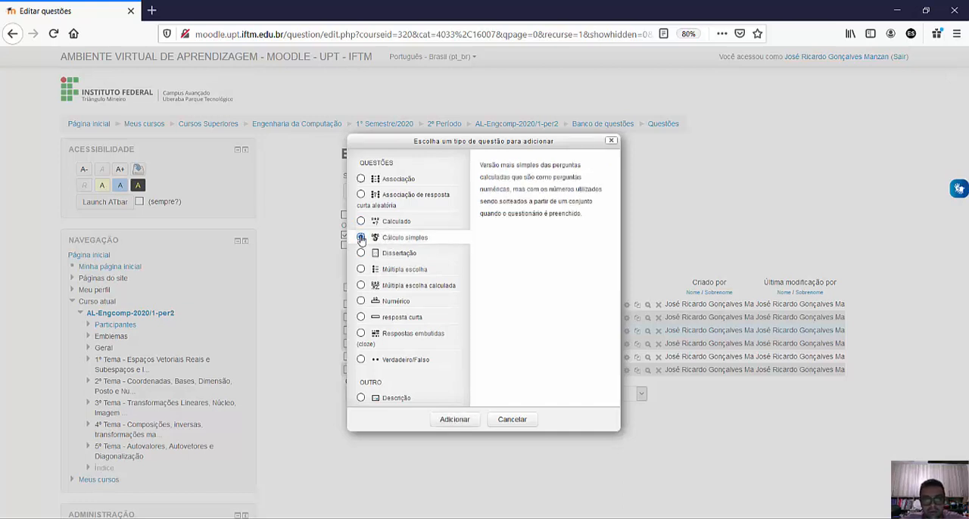
click(454, 420)
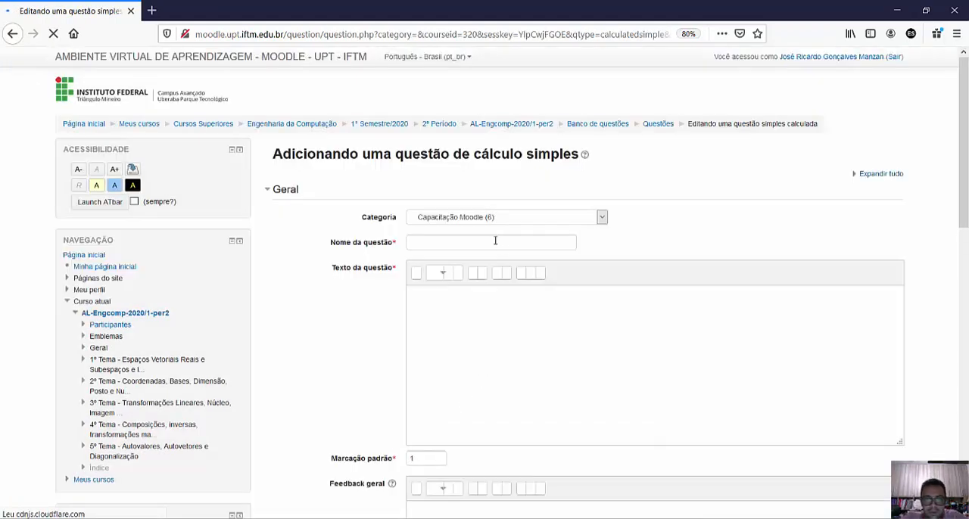
- Name the question "CálculoSimples1"
click(495, 241)
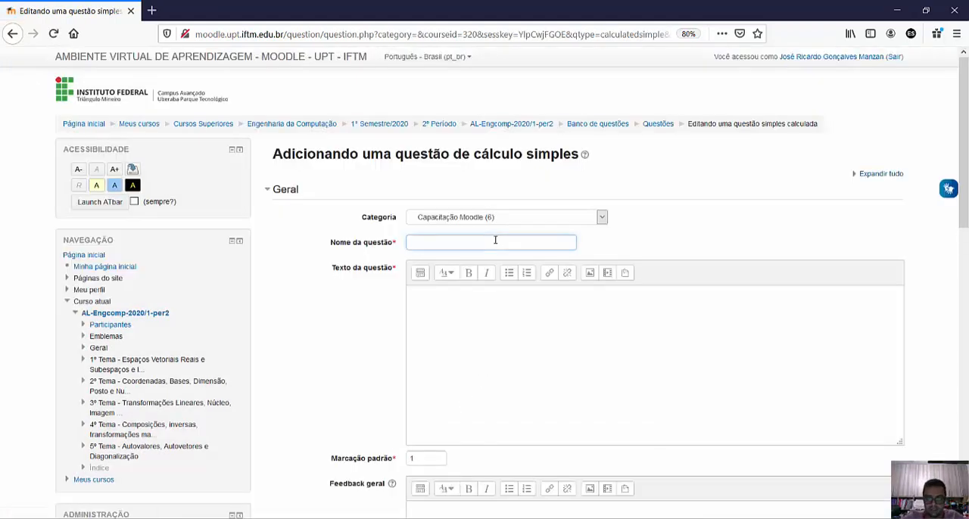
text(Ca)
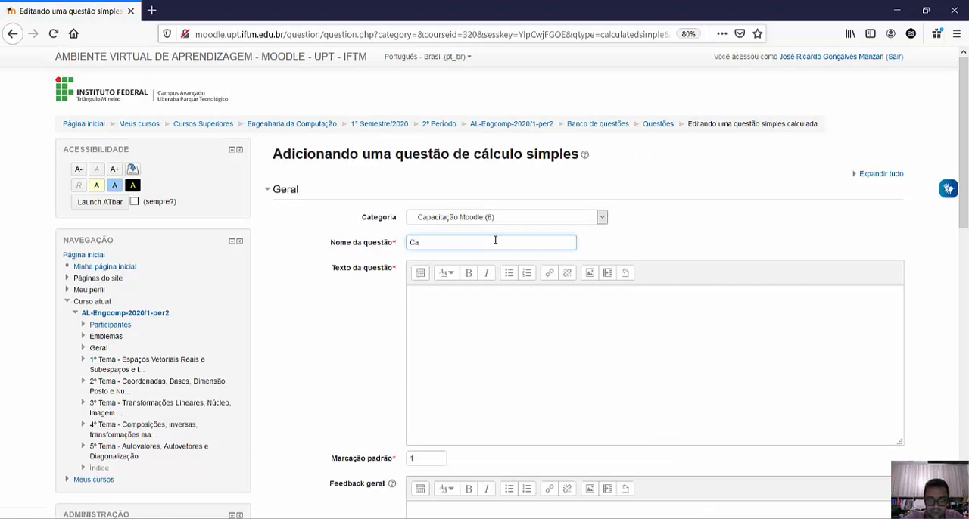
key(BackSpace)
text(álculoSimples1)
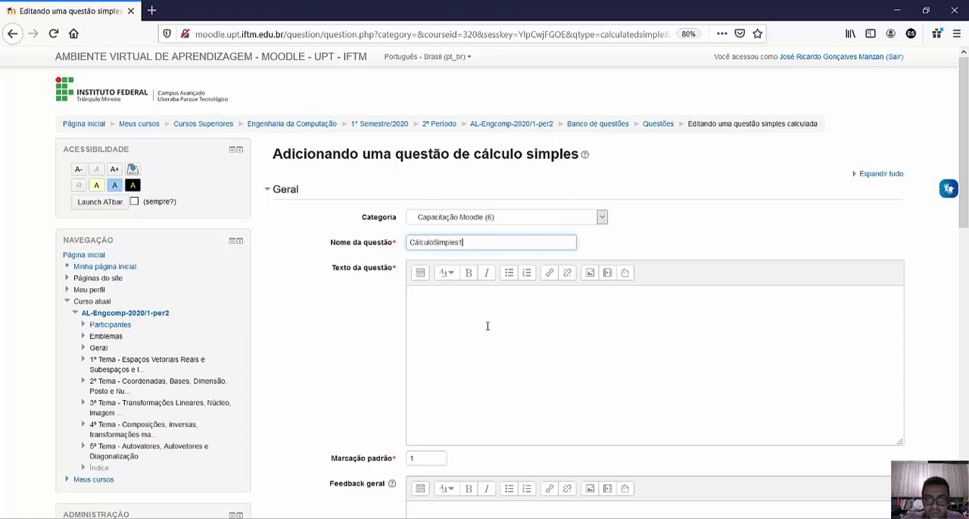
- Begin the question text with "Determine o volume do cilindro de raio {r}", using {r} as the wildcard for the radius
scroll(476, 320, down, 1)
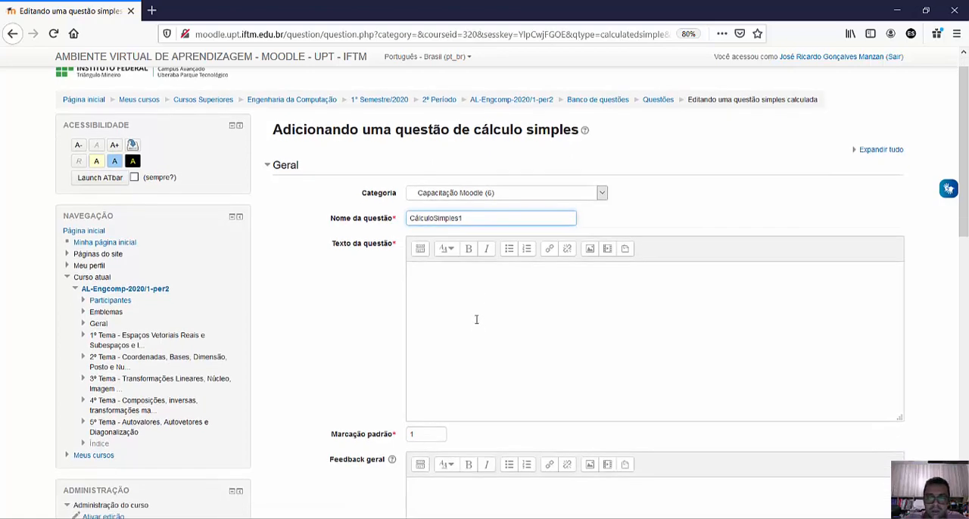
click(445, 253)
scroll(445, 253, down, 7)
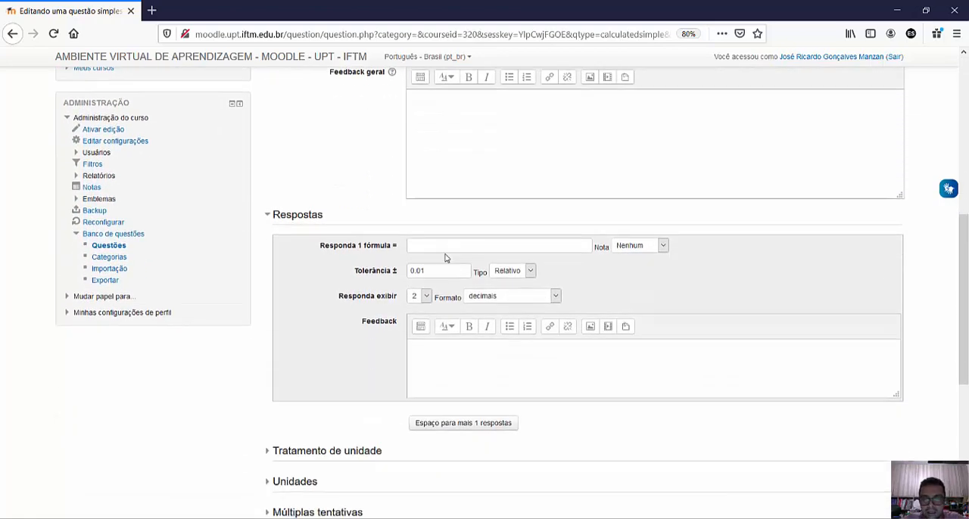
scroll(445, 254, up, 5)
scroll(445, 252, up, 2)
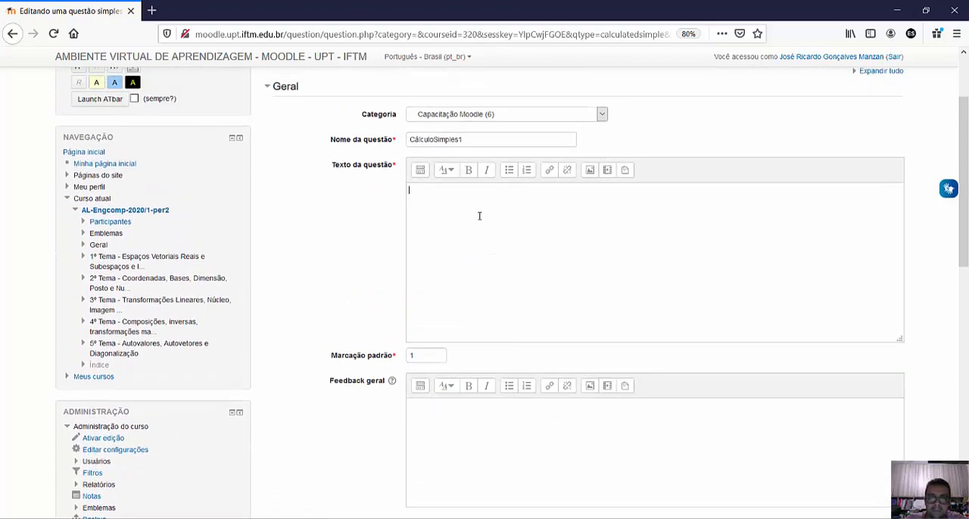
scroll(500, 237, up, 1)
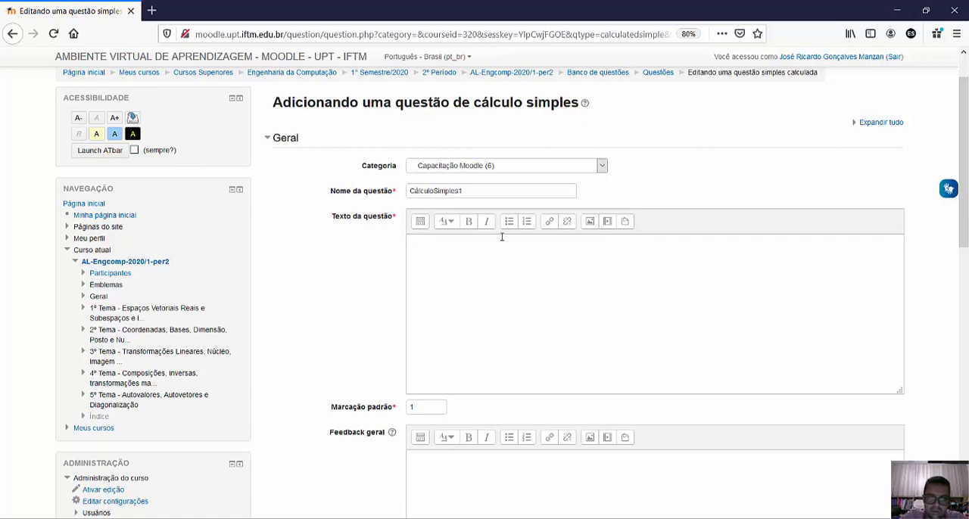
click(500, 237)
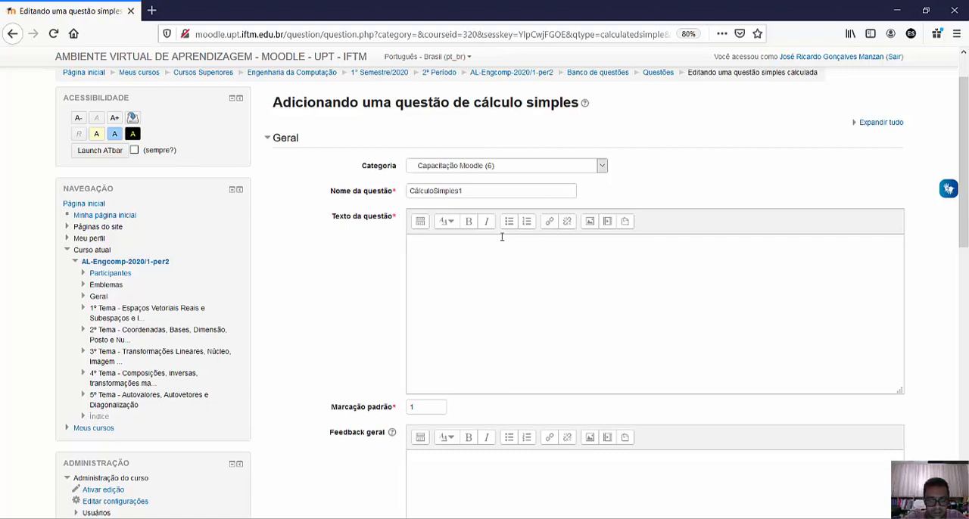
text(Determine )
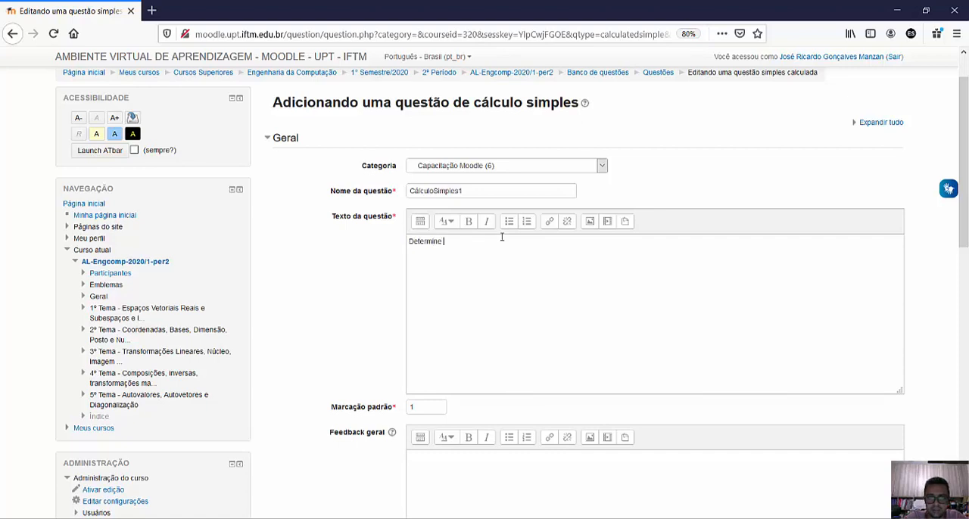
text(o volume )
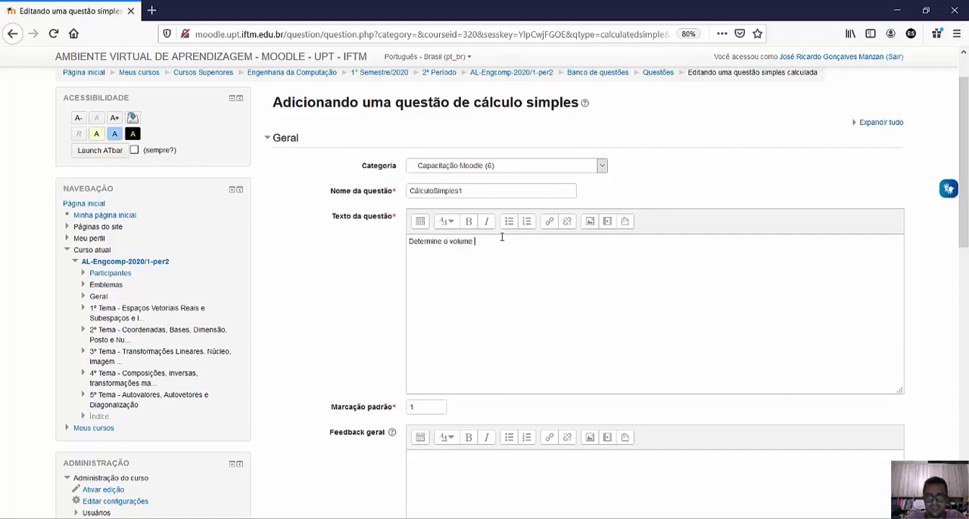
text(do ci)
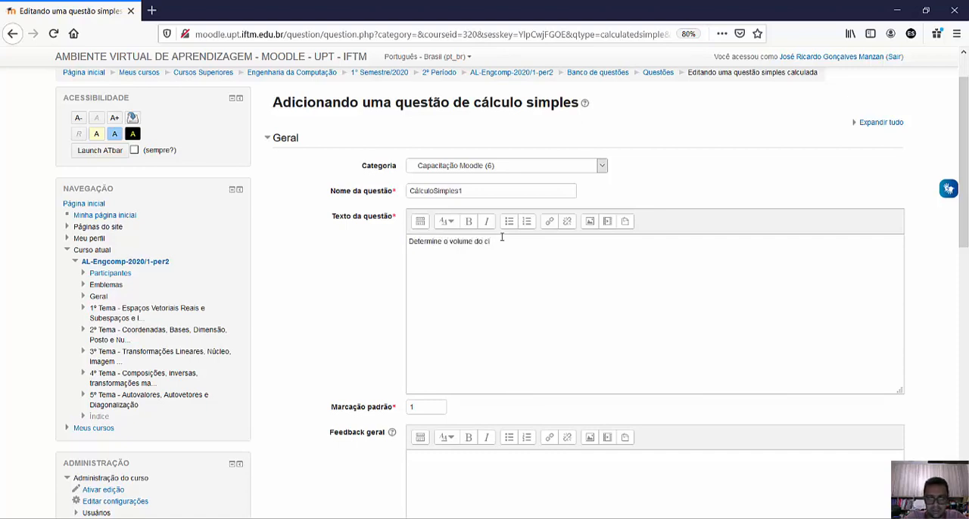
text(lindro de r)
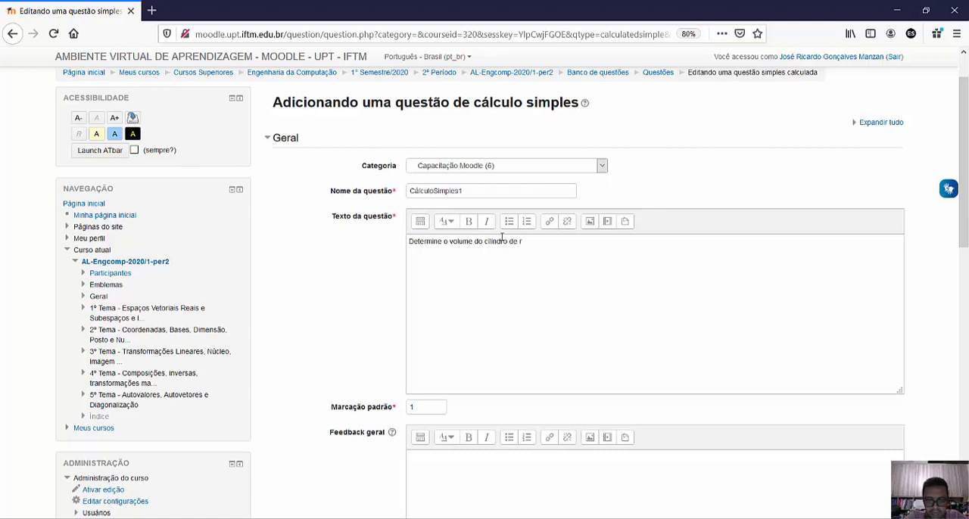
text(aio {r)
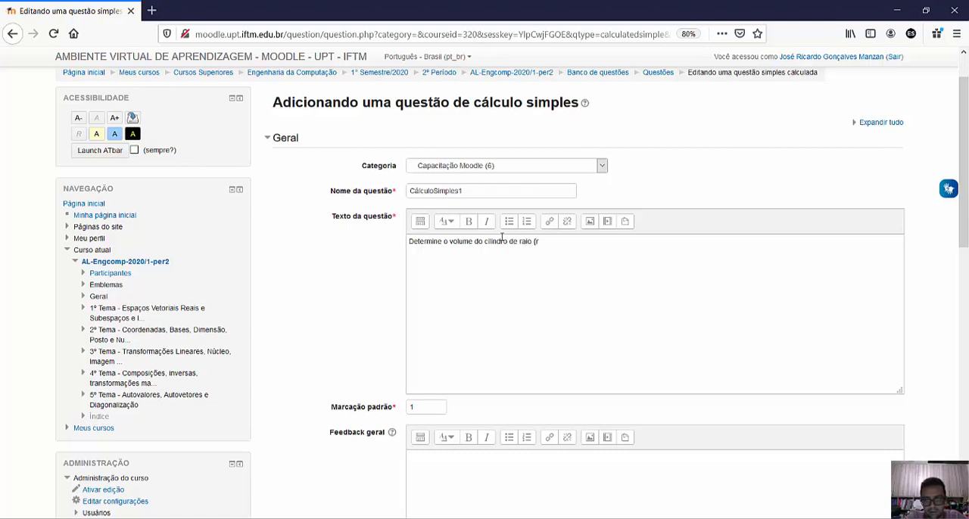
text(}})
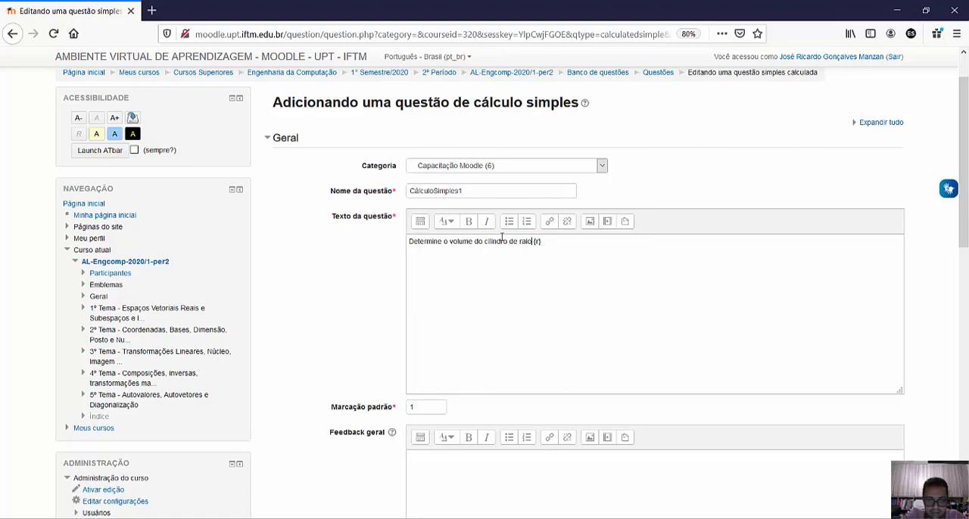
- Insert "da base medindo" before the {r} wildcard in the question text and add the unit "cm" after it
text(da base r)
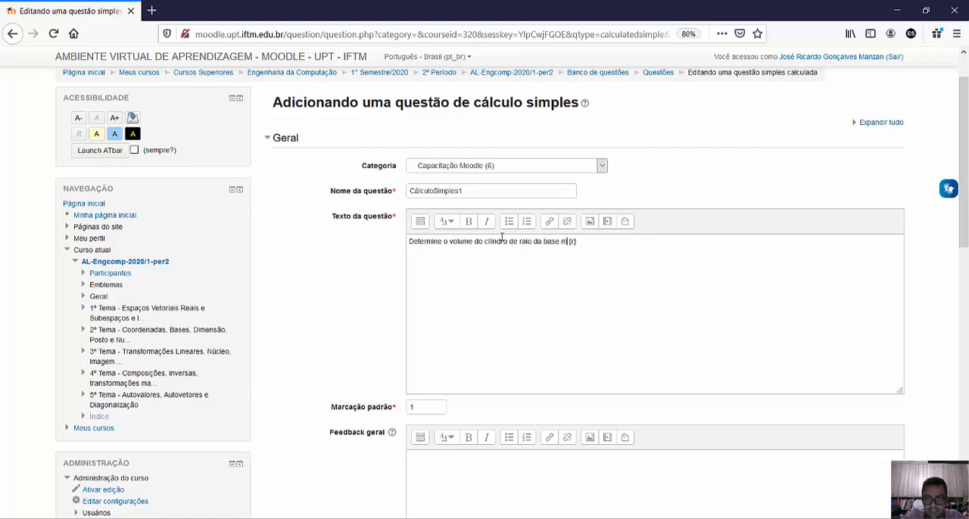
text(edindo )
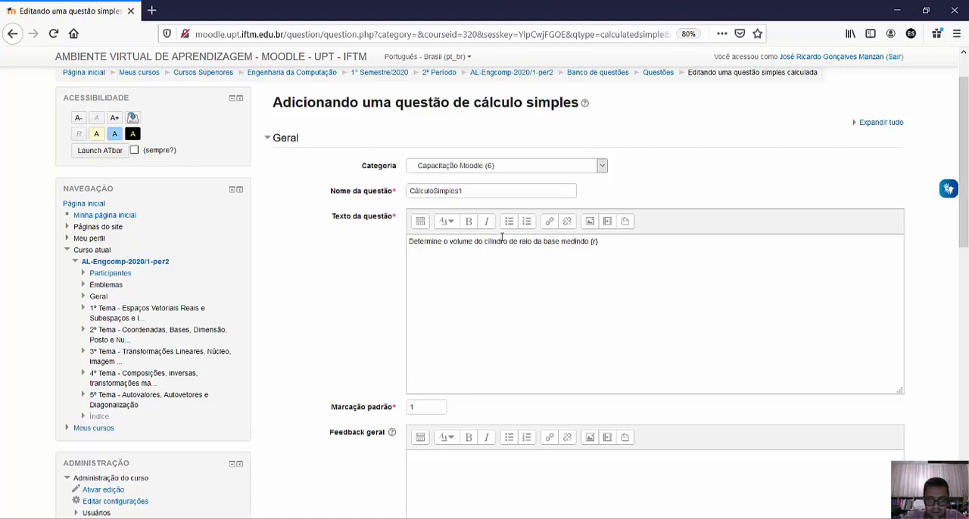
text( cm)
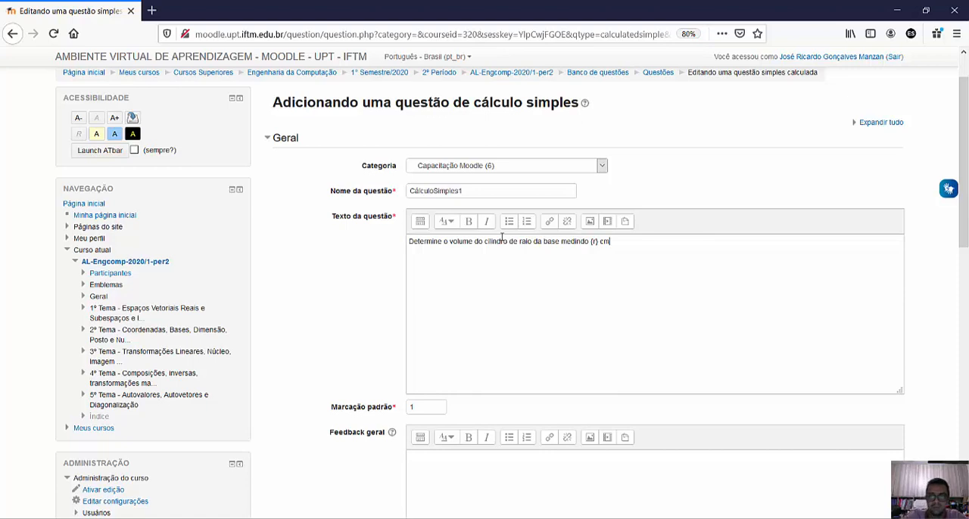
text( e alt)
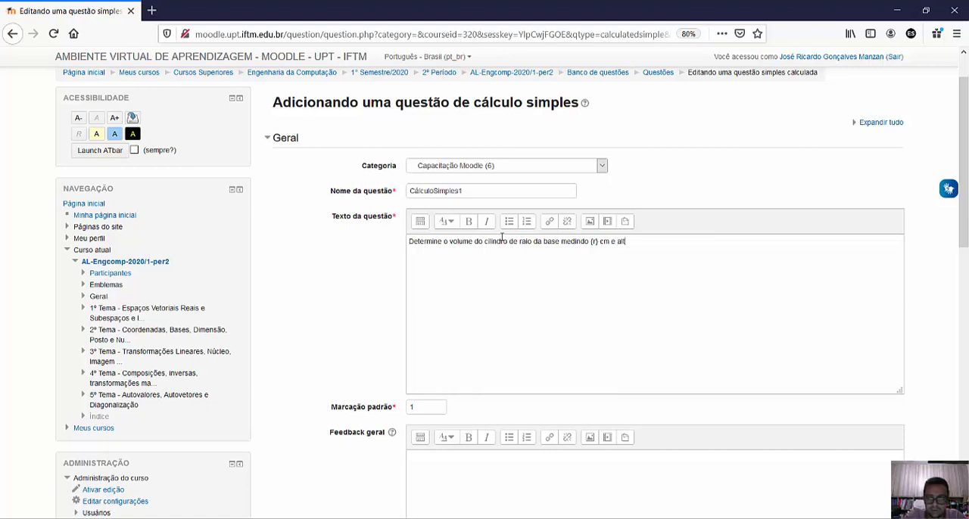
text(ura medindo )
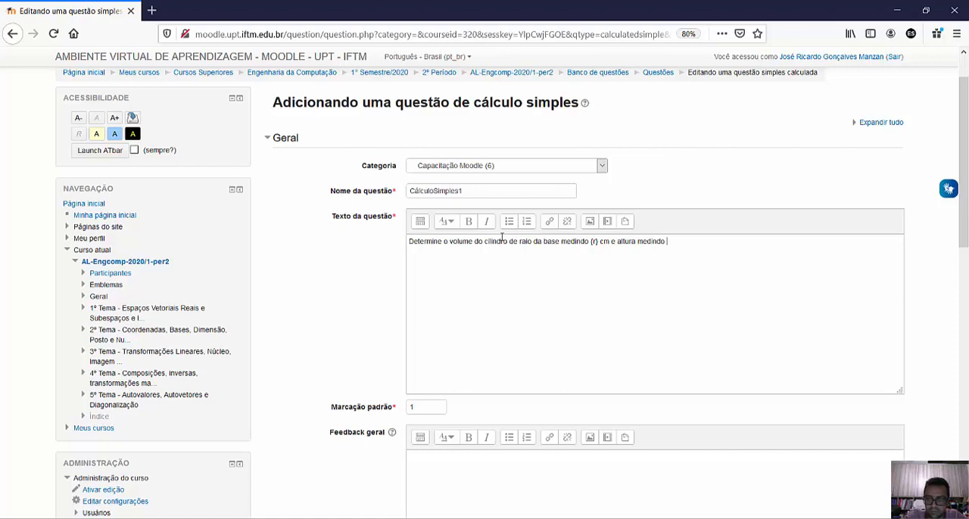
text({h})
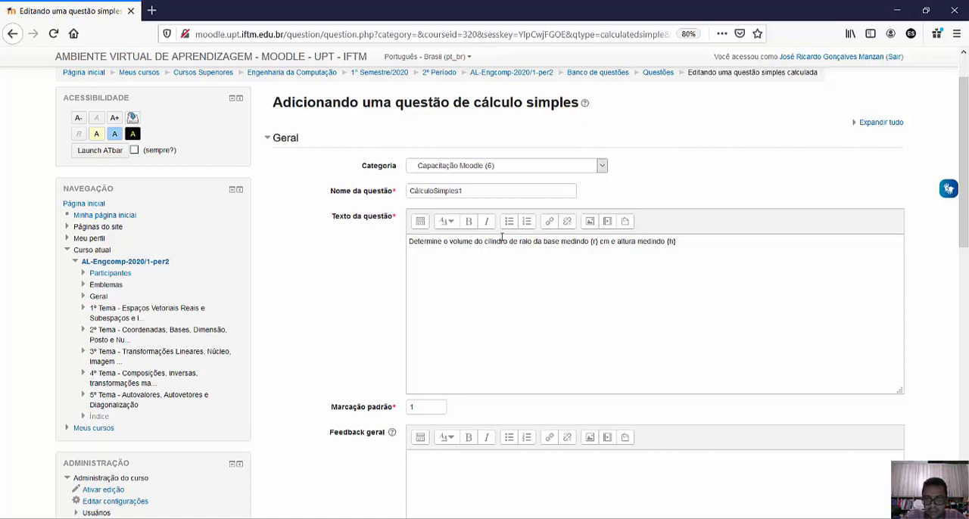
text( cem)
- Complete the question text with "e altura medindo {h} cm?", using {h} as the wildcard for the height
key(BackSpace)
key(BackSpace)
text(m?)
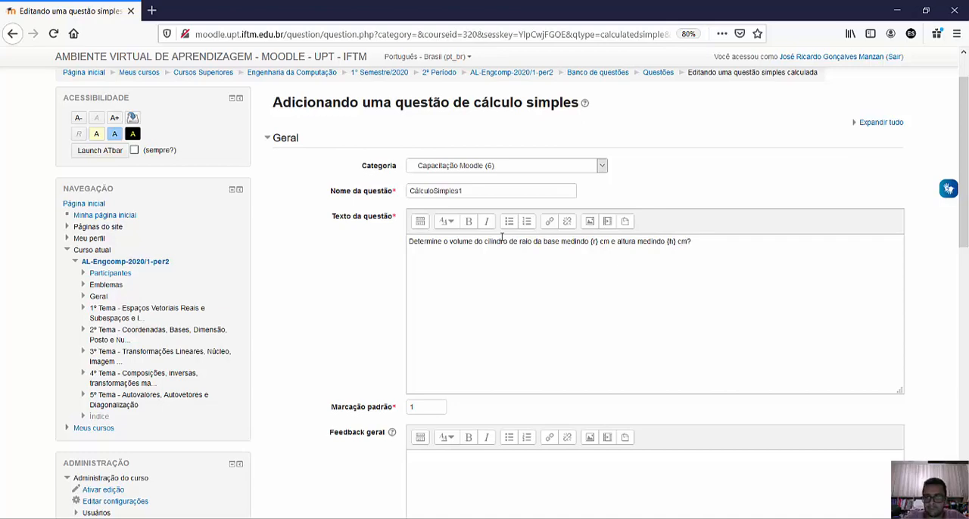
- Begin the formula for answer 1 (Responda 1 fórmula) with "3.14*"
scroll(371, 305, down, 1)
scroll(371, 303, down, 2)
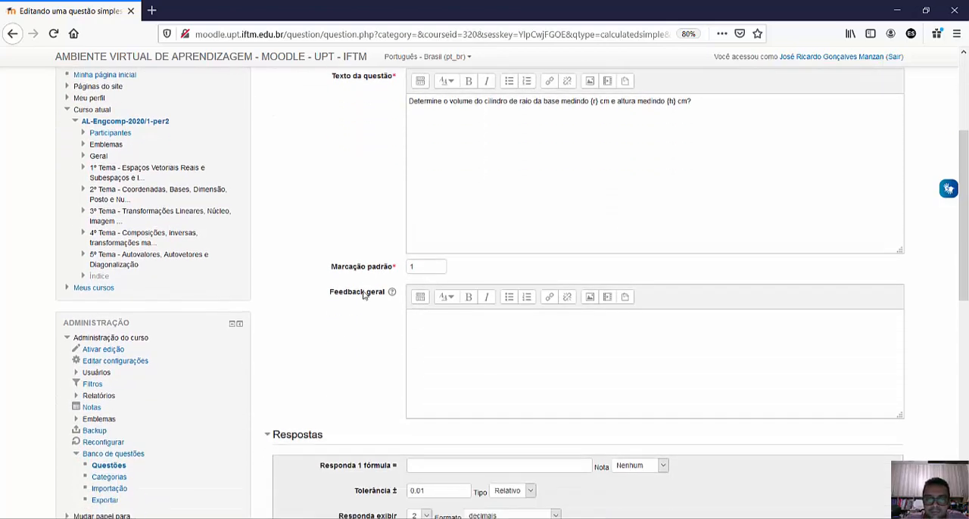
scroll(394, 258, up, 2)
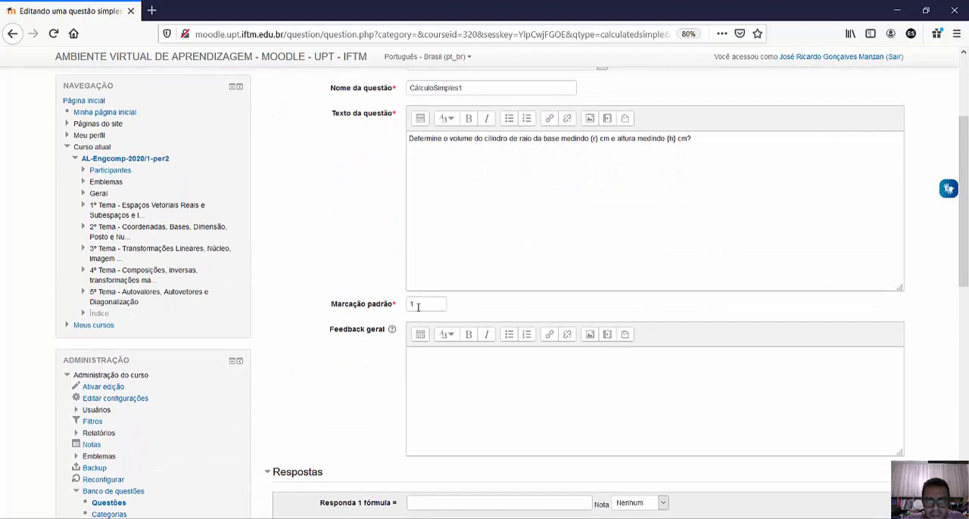
scroll(423, 344, down, 5)
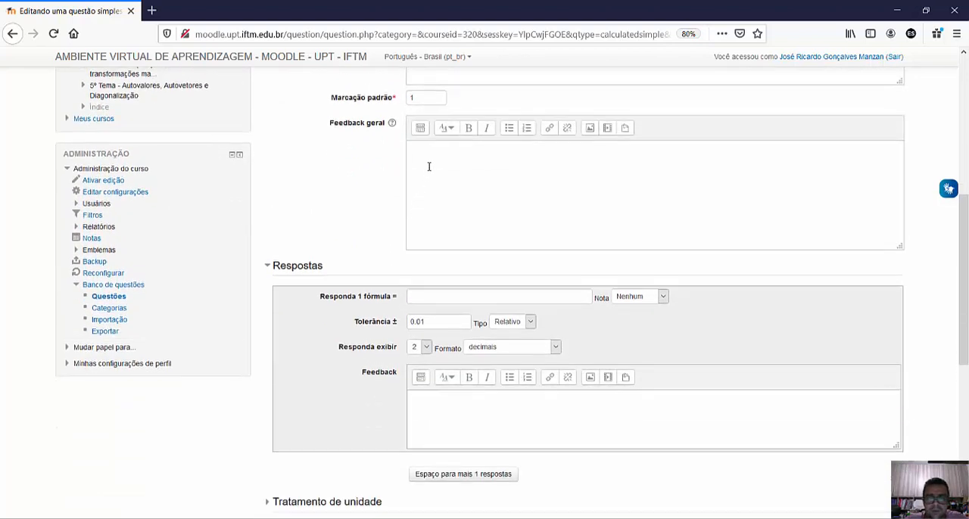
scroll(428, 164, down, 1)
scroll(428, 182, down, 3)
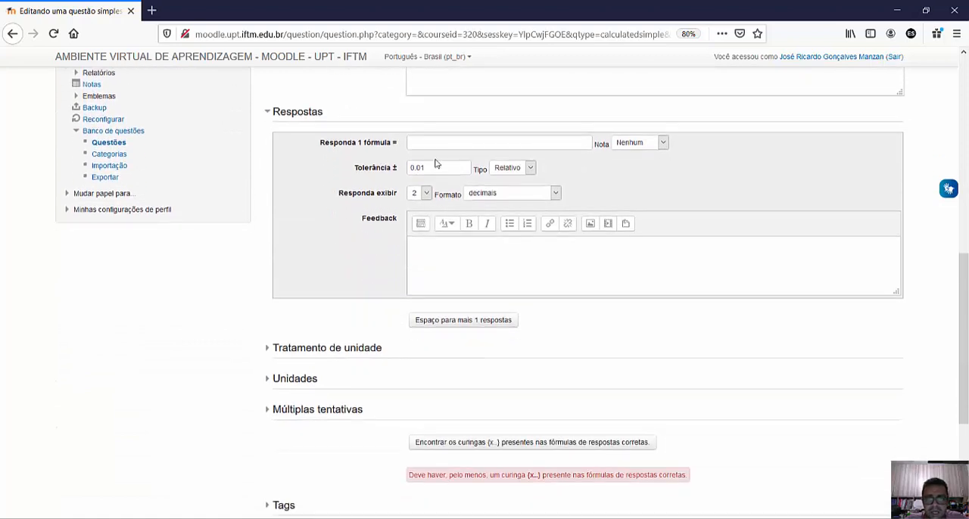
scroll(437, 159, up, 3)
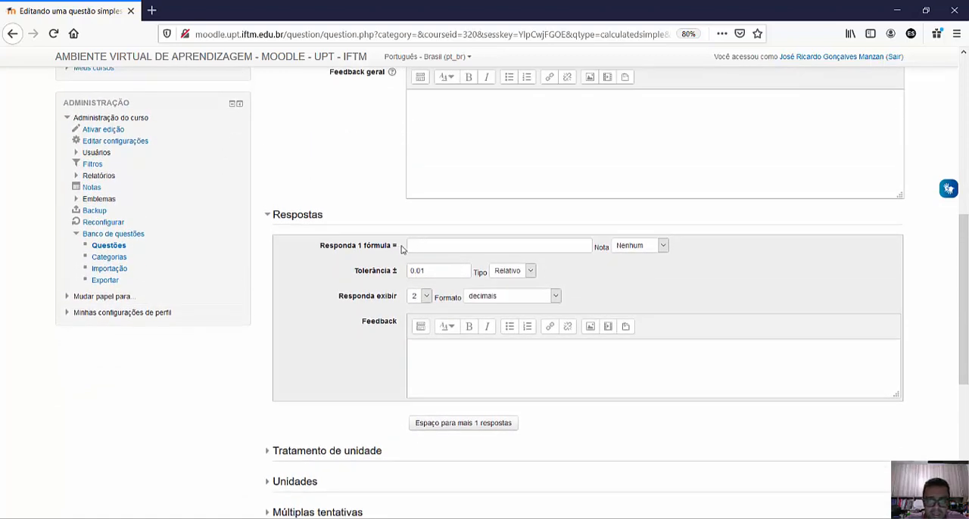
click(415, 246)
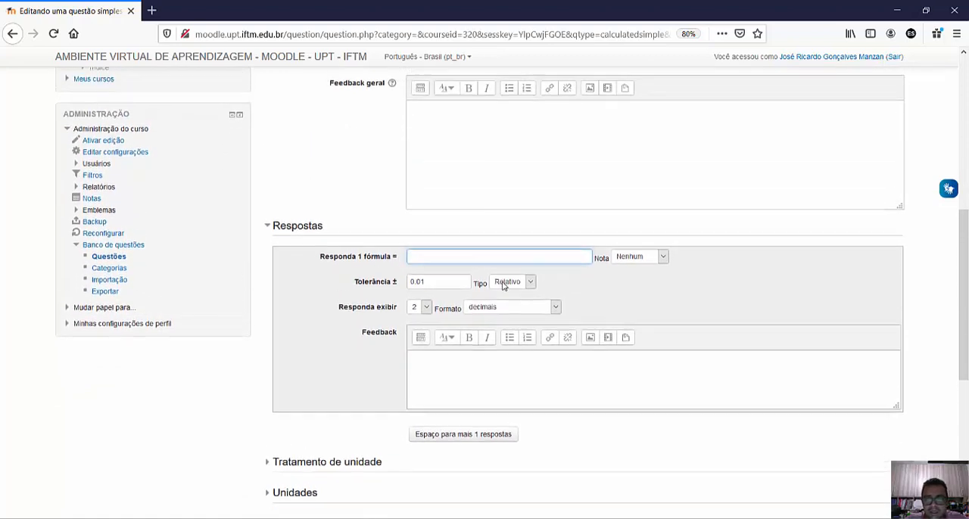
scroll(504, 282, up, 5)
scroll(503, 282, down, 5)
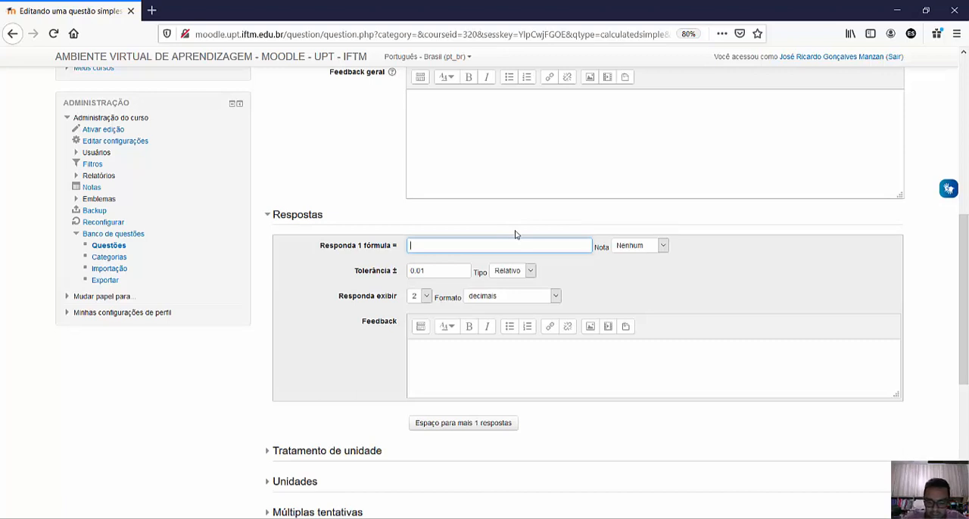
text(3.14)
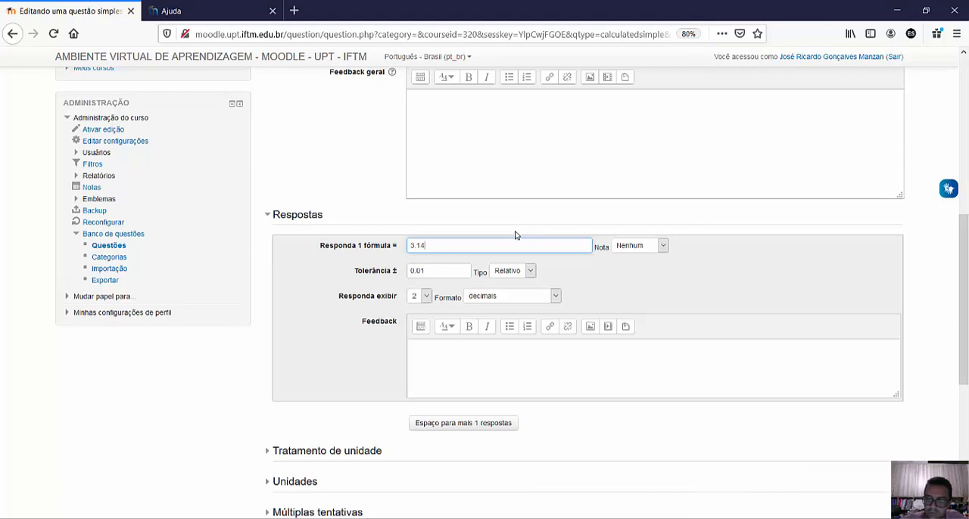
text(*)
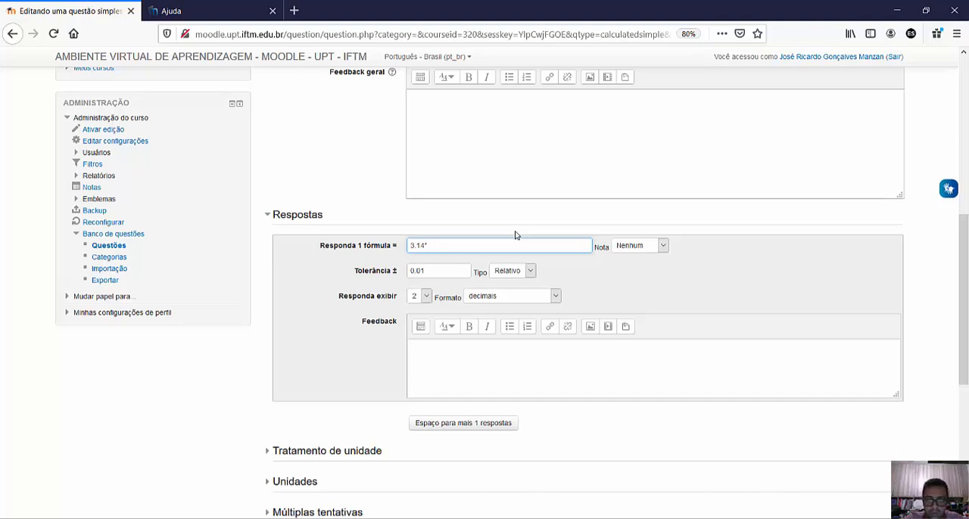
- Complete the answer 1 formula with "pow({r},2)*{h}" after "3.14*", using the radius and height wildcards from the question text
scroll(574, 245, up, 4)
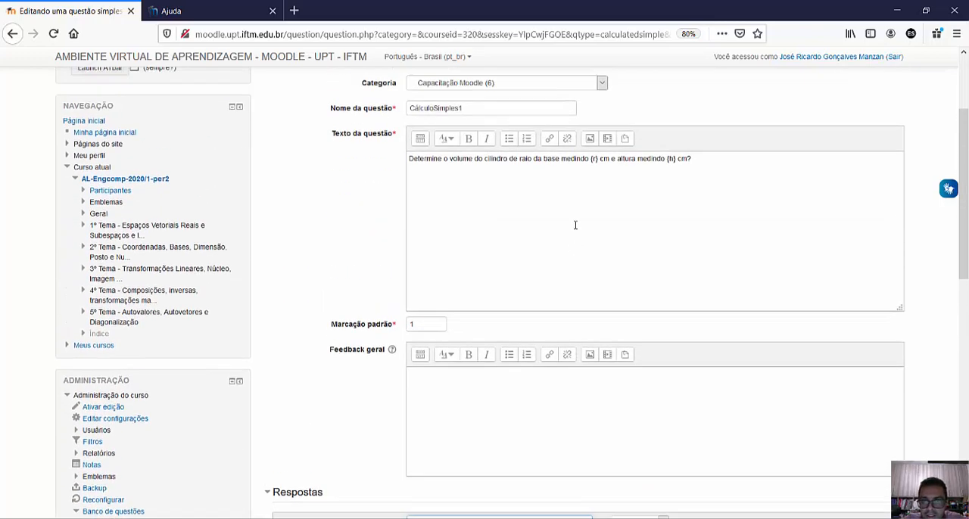
scroll(575, 225, up, 1)
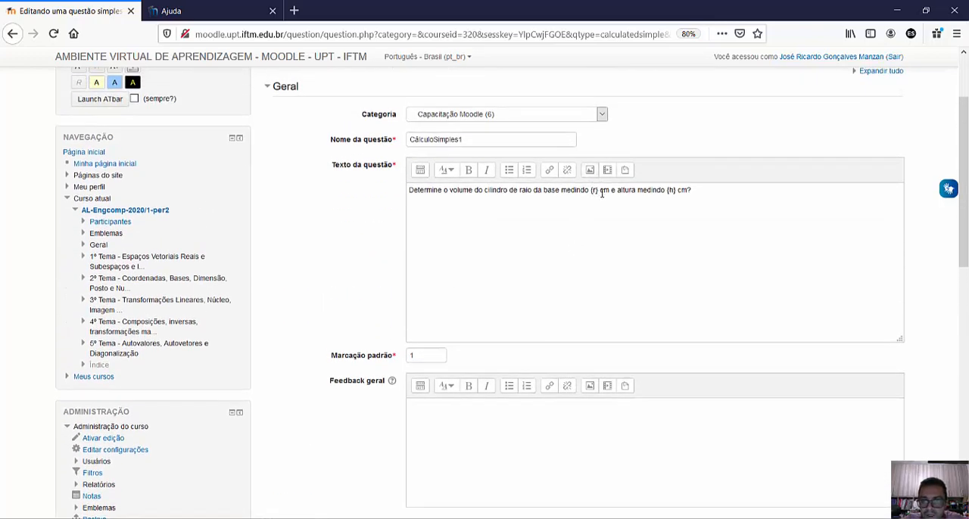
scroll(601, 225, down, 1)
scroll(491, 225, down, 4)
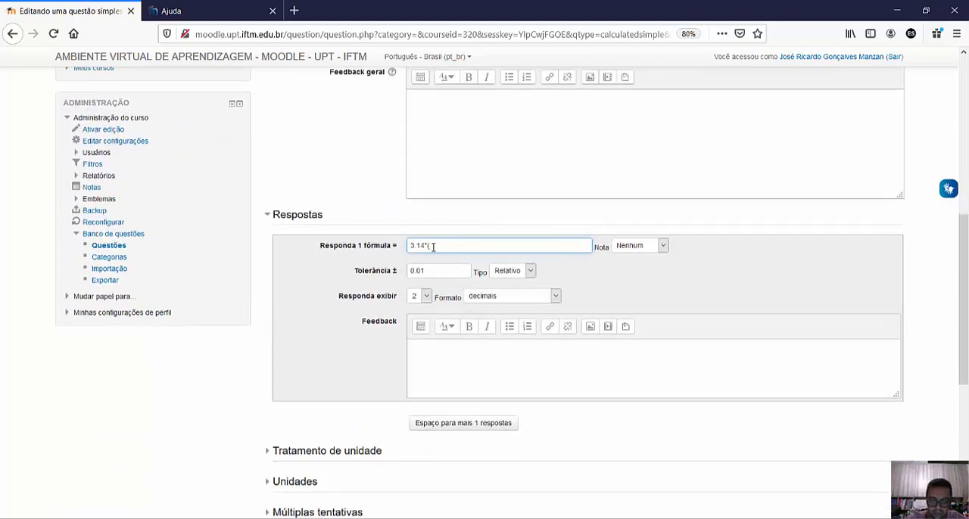
key(BackSpace)
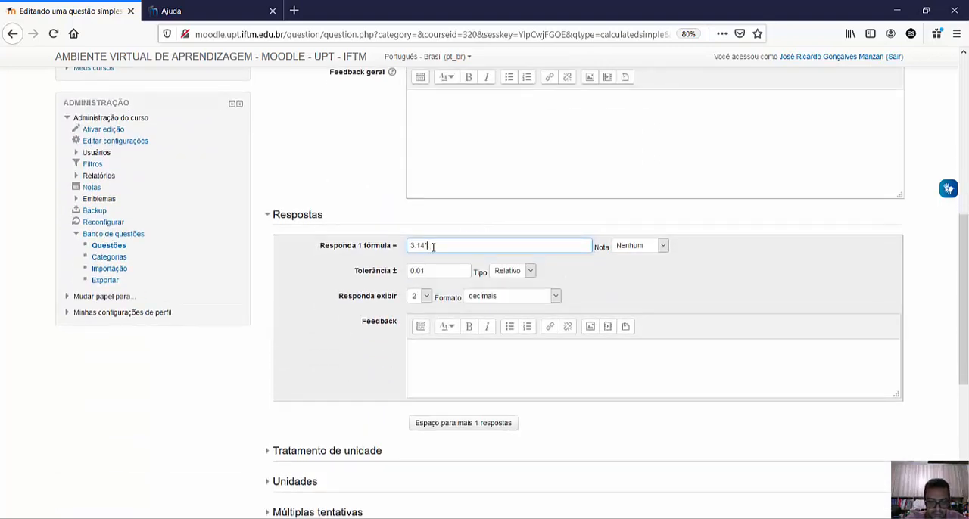
text(pow)
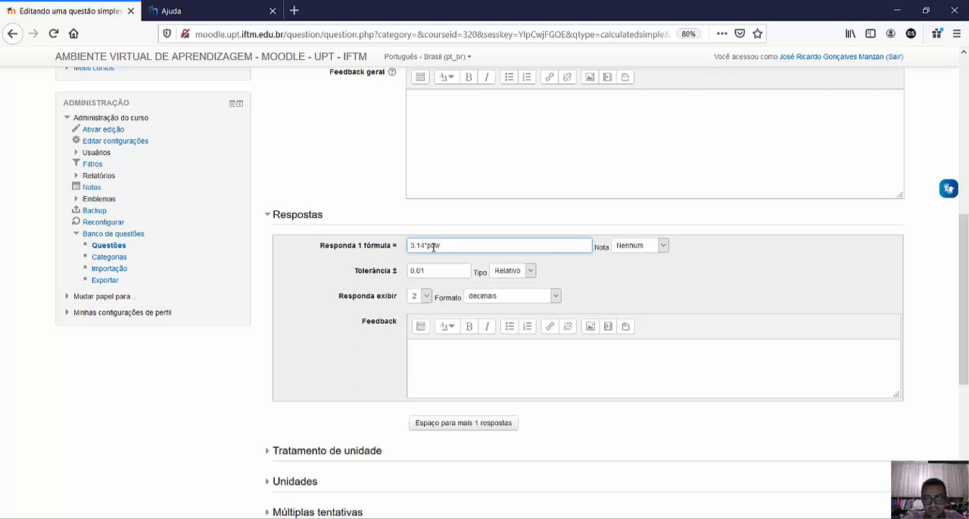
text(({r)
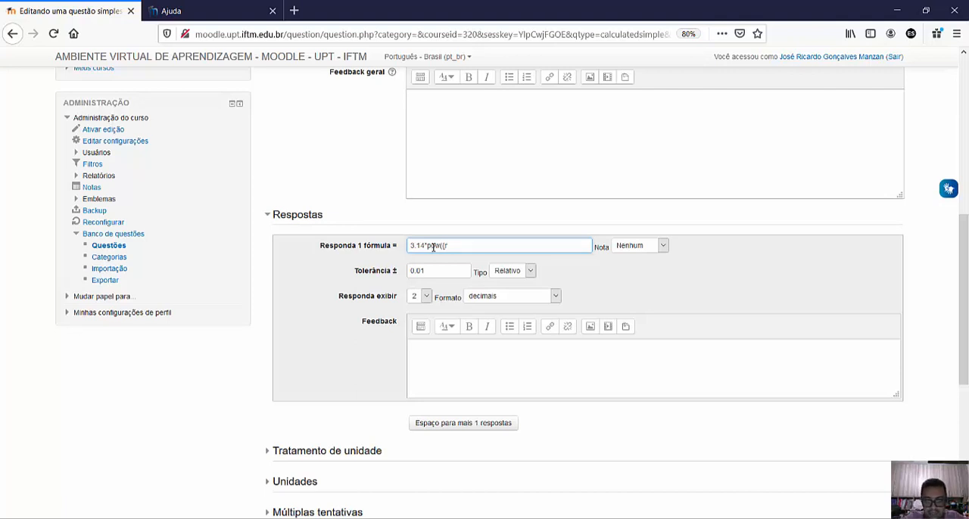
text(},2)*{h})
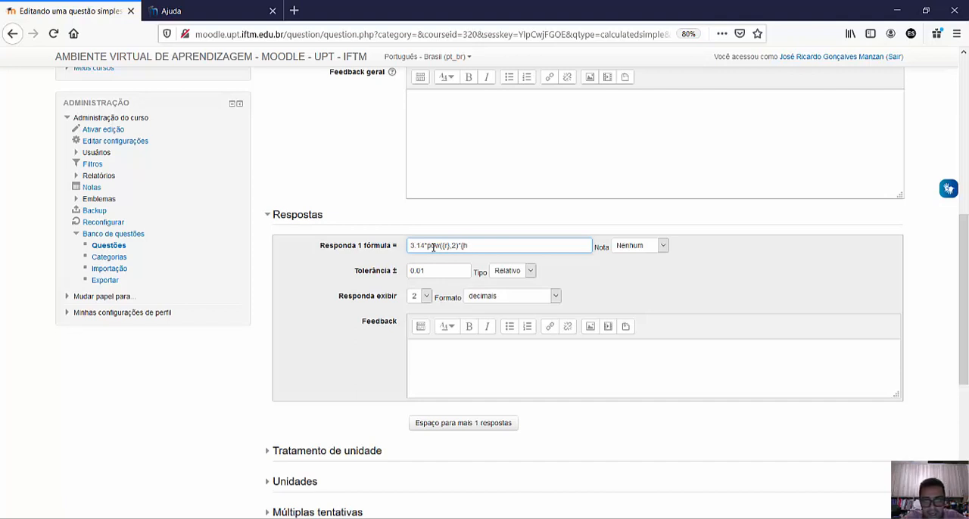
- Set the grade of answer 1 to 100% and its tolerance type to Nominal
click(647, 247)
click(628, 273)
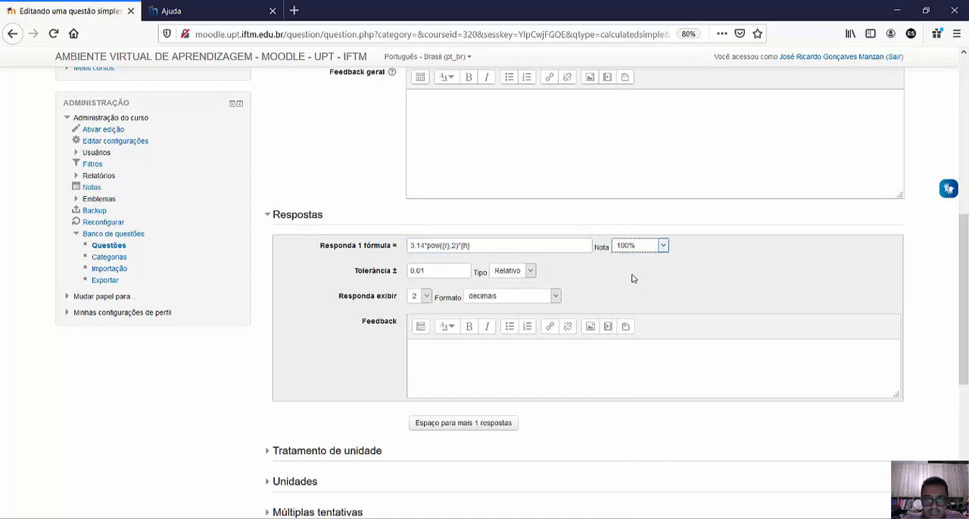
click(426, 245)
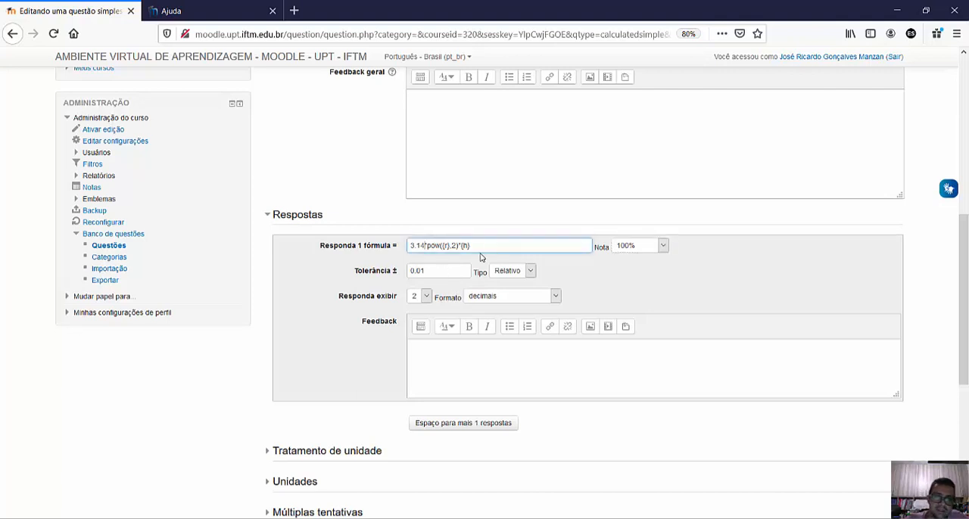
click(530, 271)
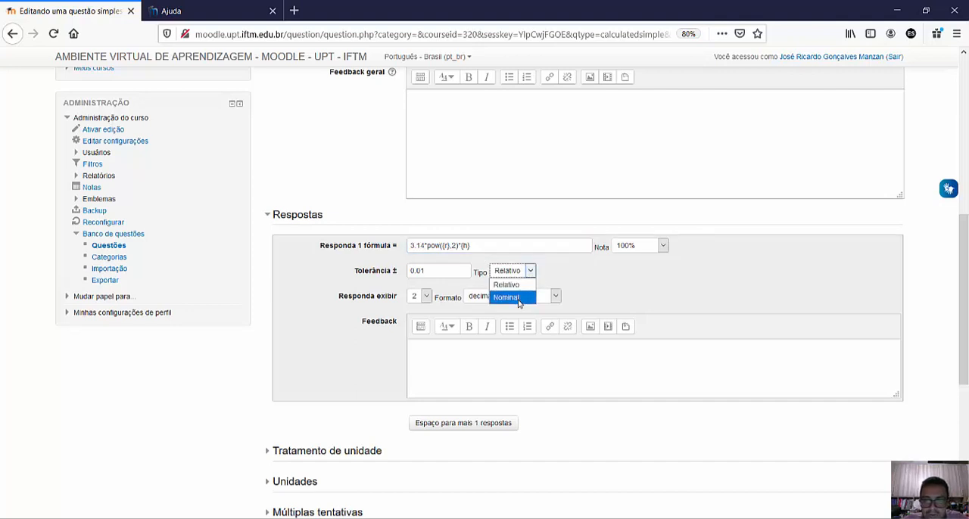
click(518, 299)
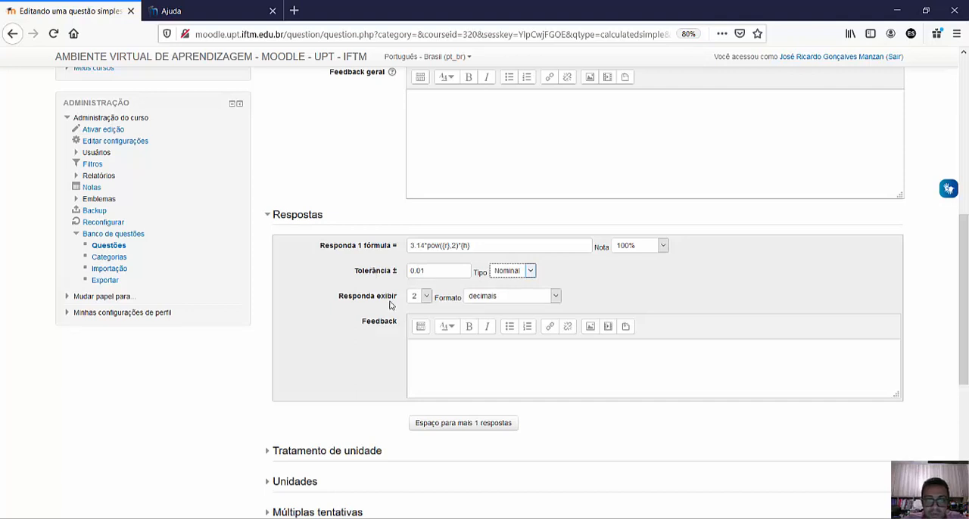
- Examine the decimal-place choices for displaying answer 1 and the remaining sections of the question form
click(427, 297)
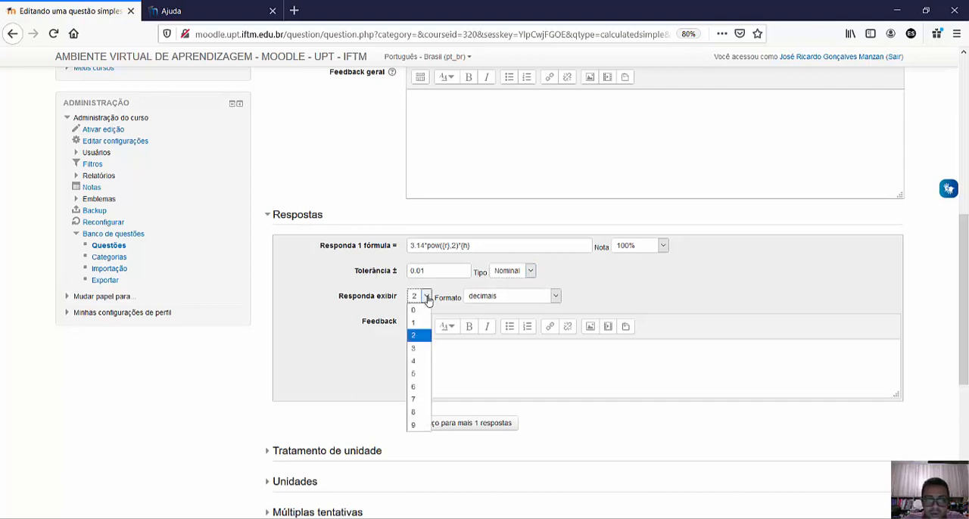
click(426, 298)
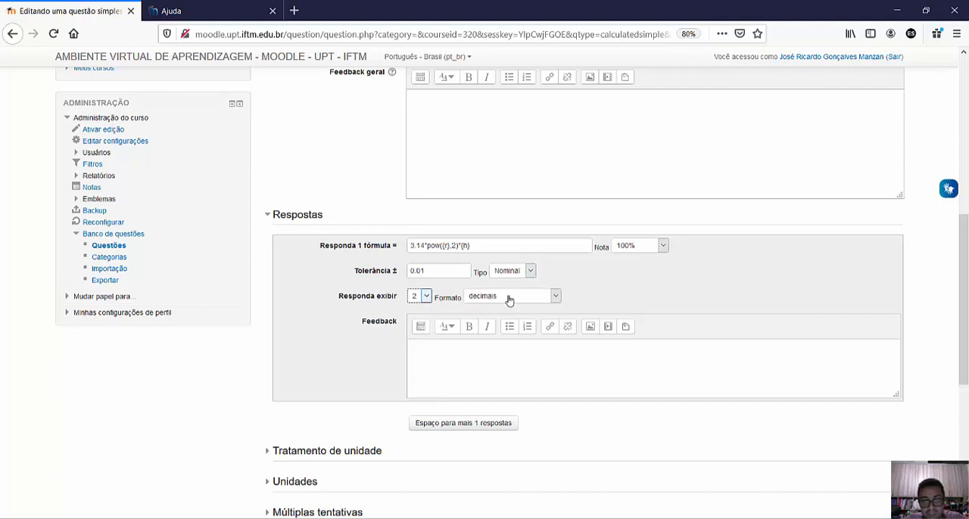
click(422, 296)
click(422, 296)
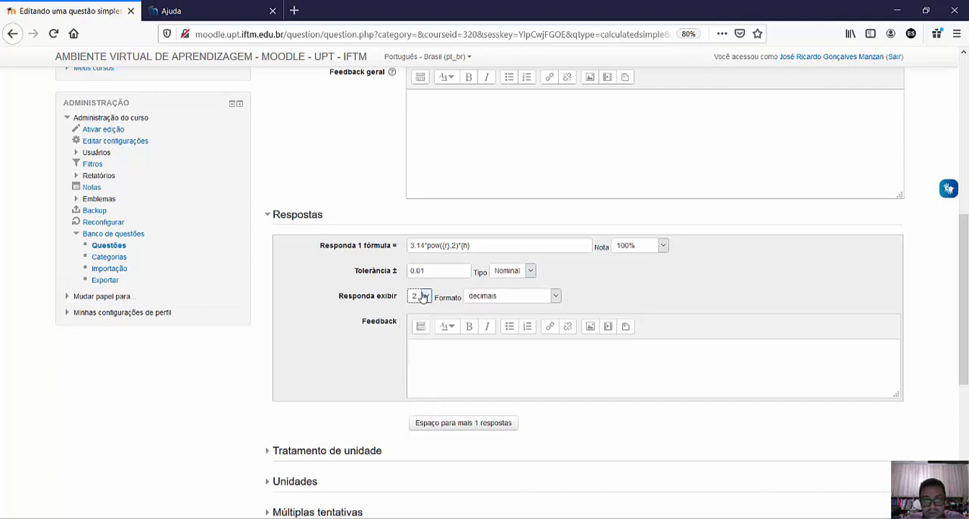
scroll(428, 185, down, 3)
click(427, 194)
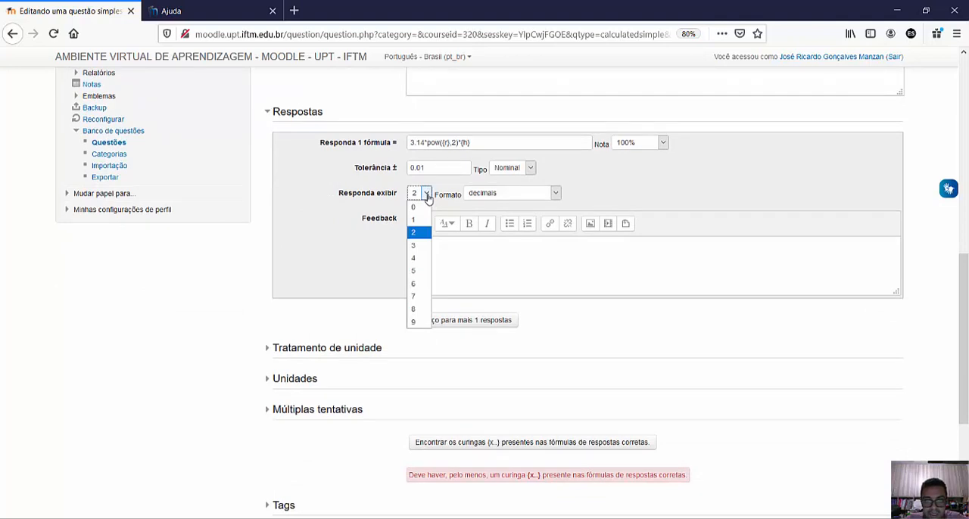
click(429, 199)
scroll(378, 219, down, 3)
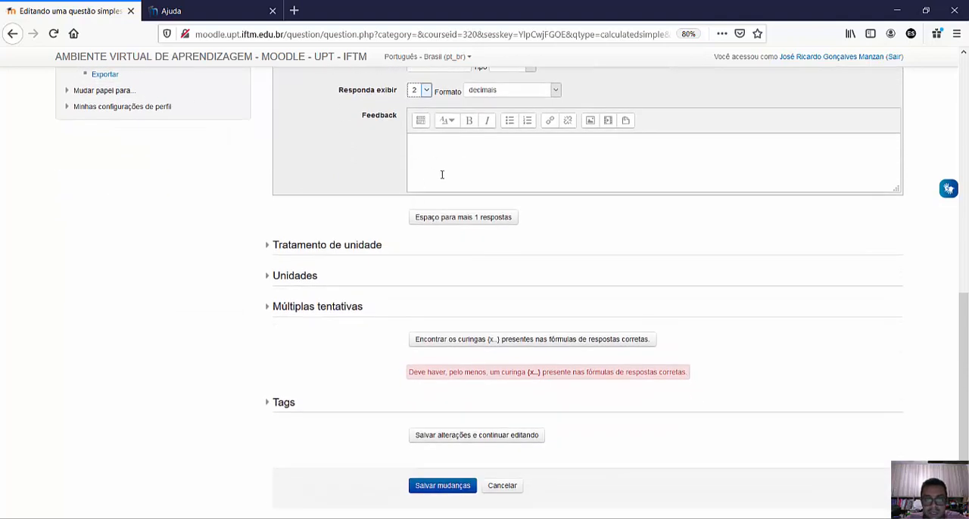
scroll(453, 174, up, 3)
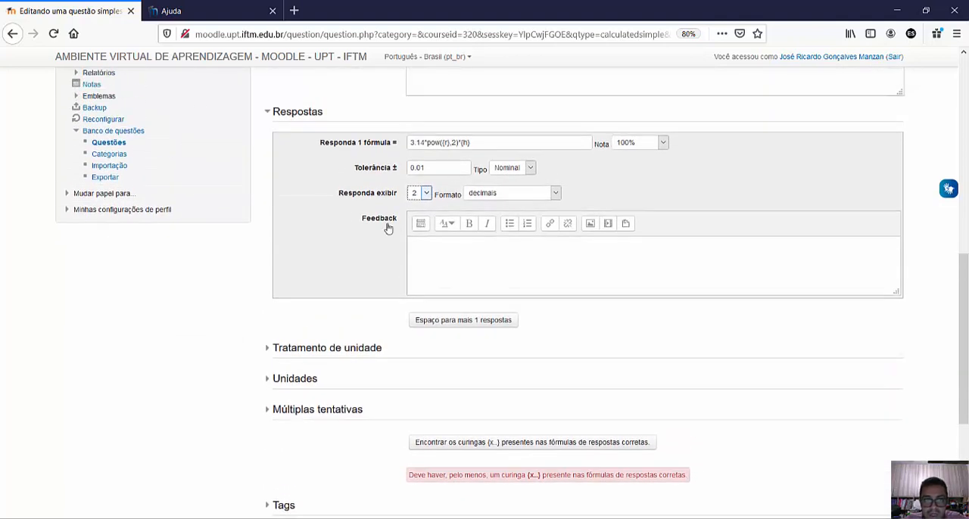
- Add space for one more answer to the question
click(475, 328)
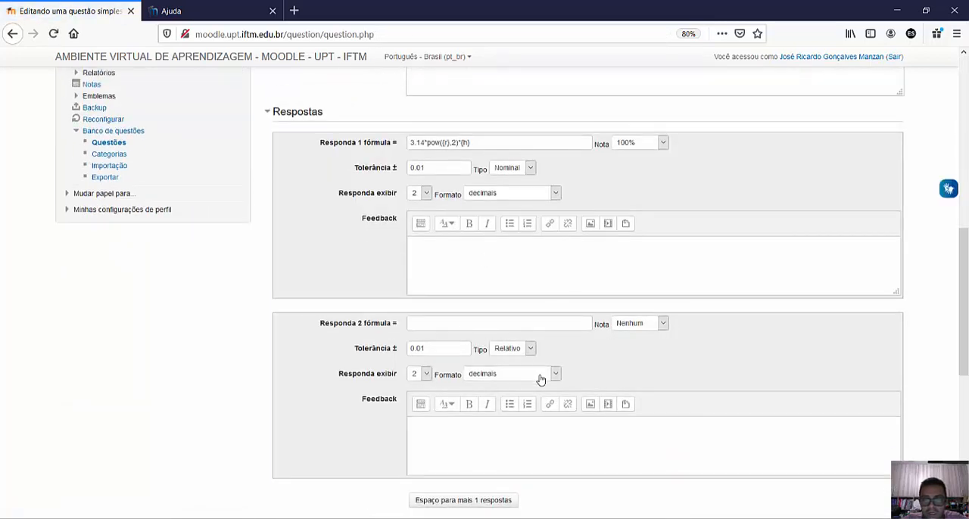
scroll(405, 313, down, 3)
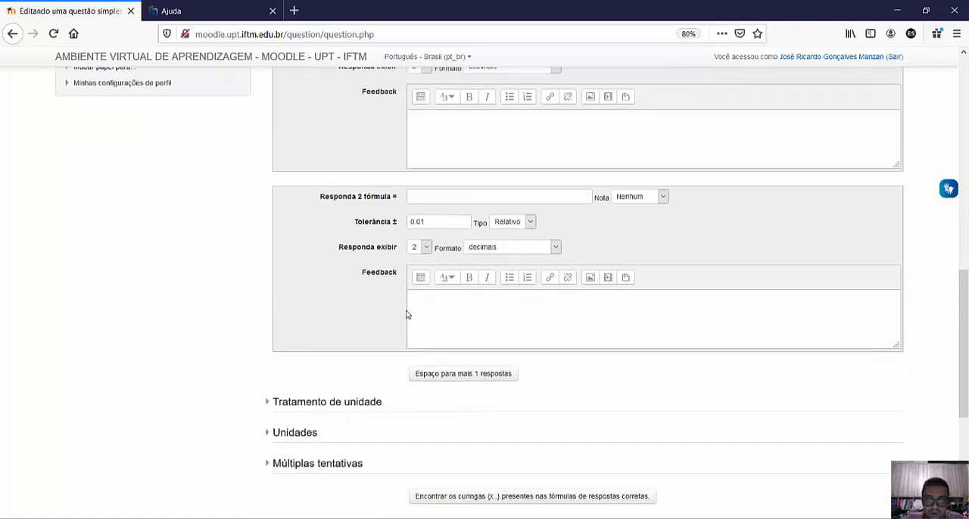
scroll(313, 253, down, 1)
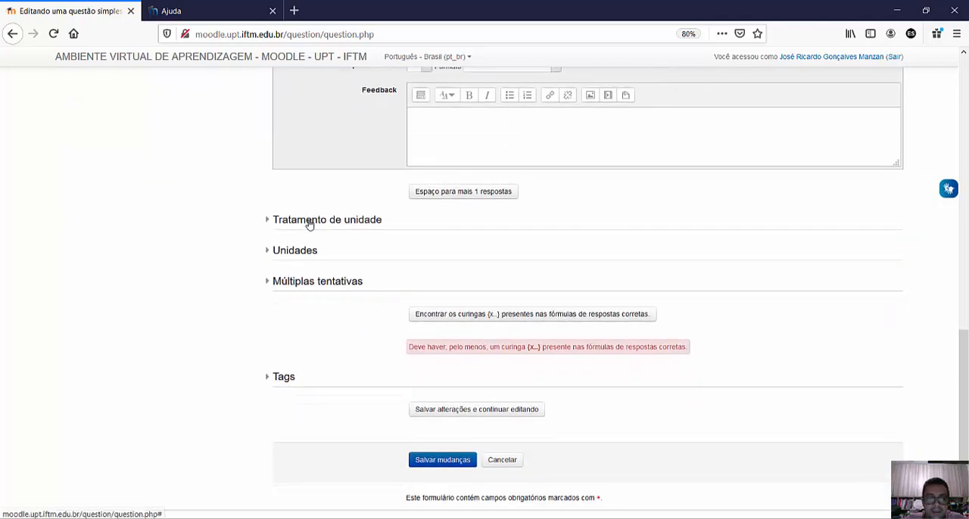
- Set the unit handling to "A unidade precisa ser fornecida e será avaliada", keeping the unit penalty at 0.1
click(310, 224)
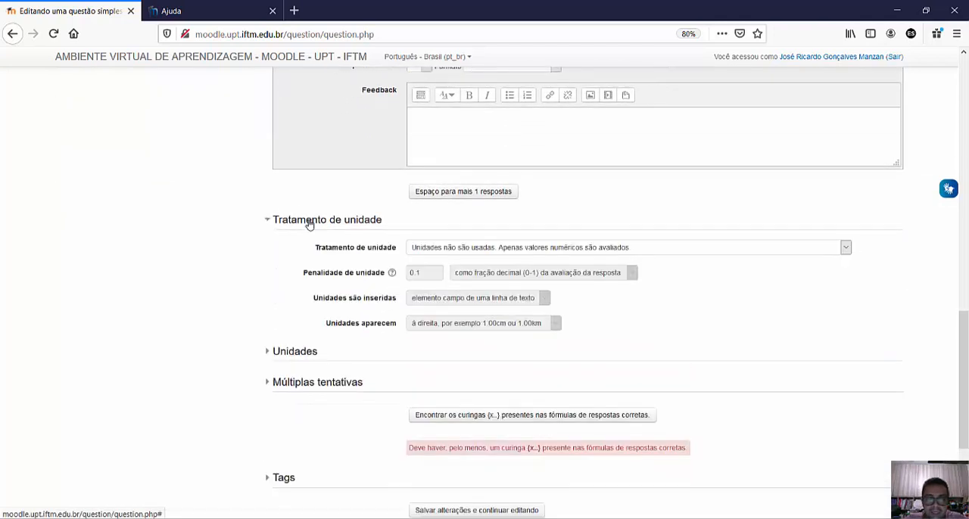
click(469, 250)
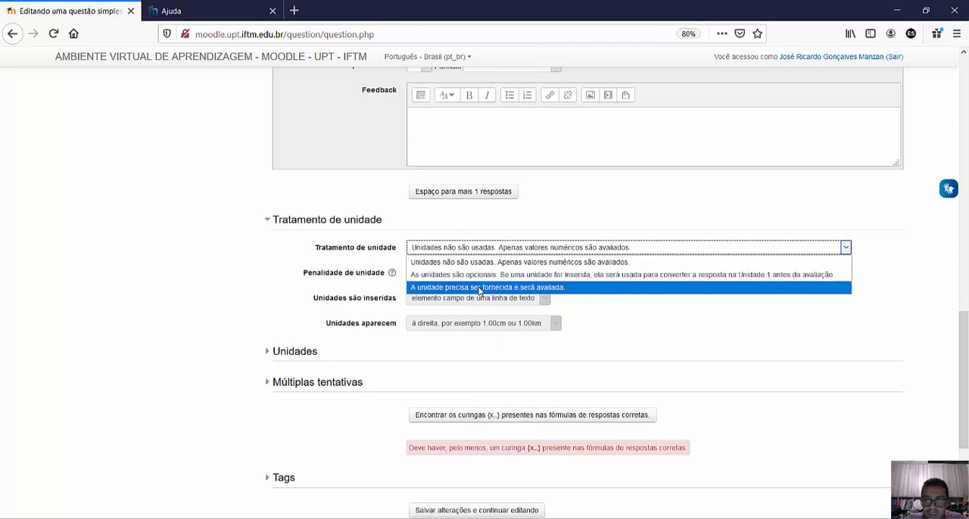
click(479, 288)
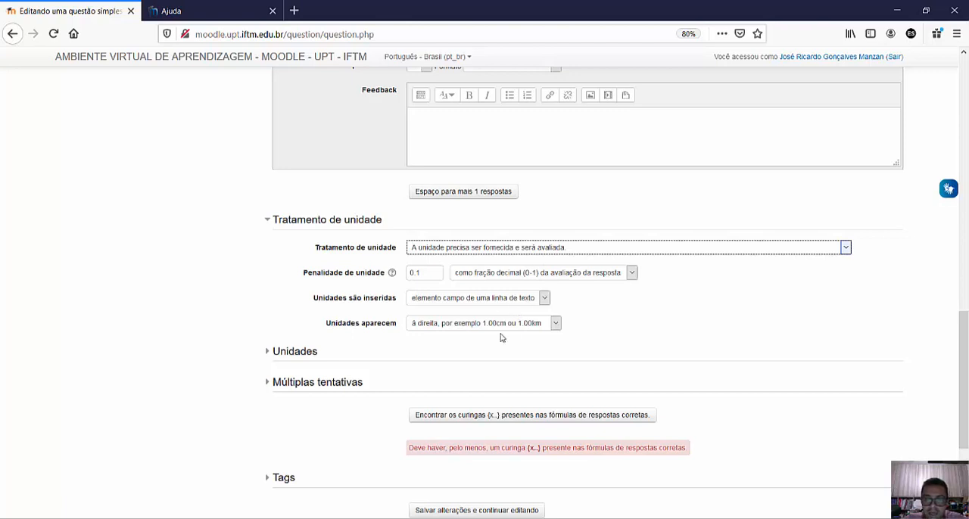
double_click(426, 274)
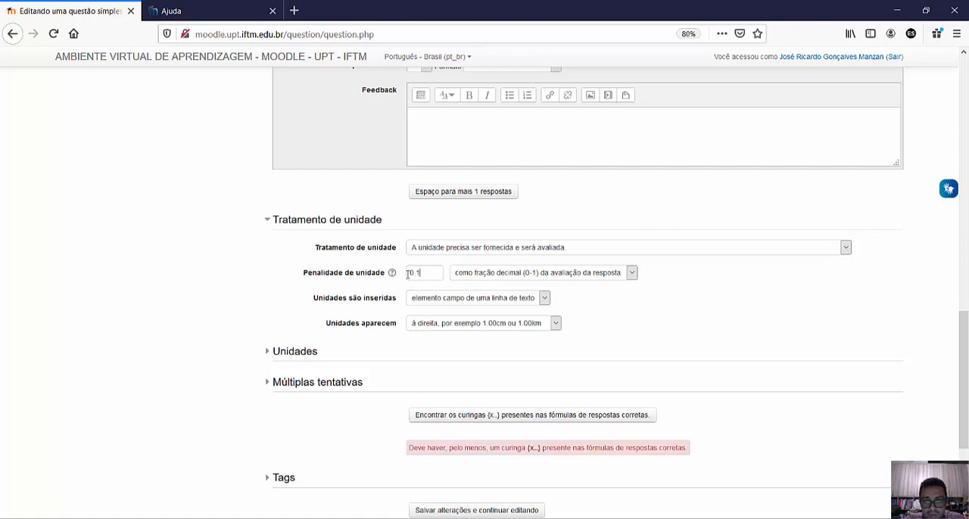
click(424, 274)
- Expand the units section and enter cm3 as unit 1, checking the question text for the measurements used
scroll(648, 309, down, 3)
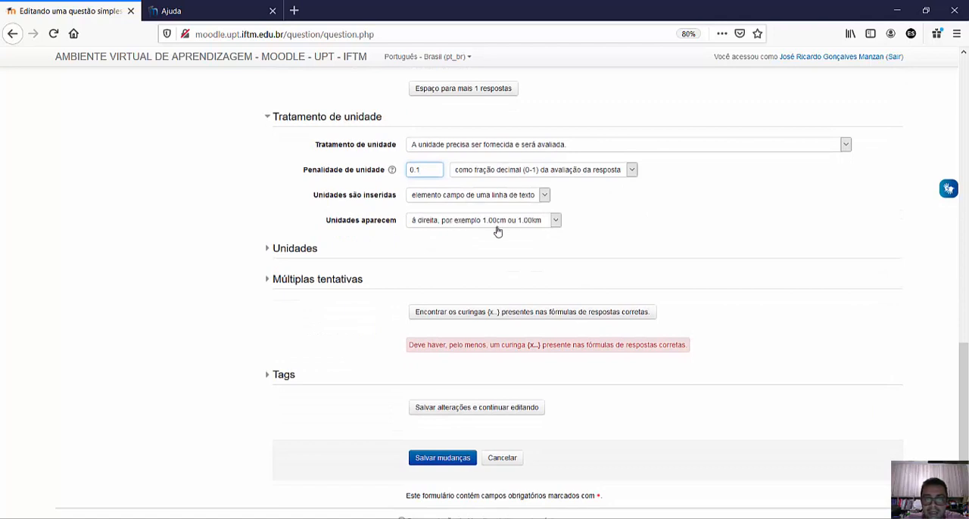
click(300, 251)
click(416, 275)
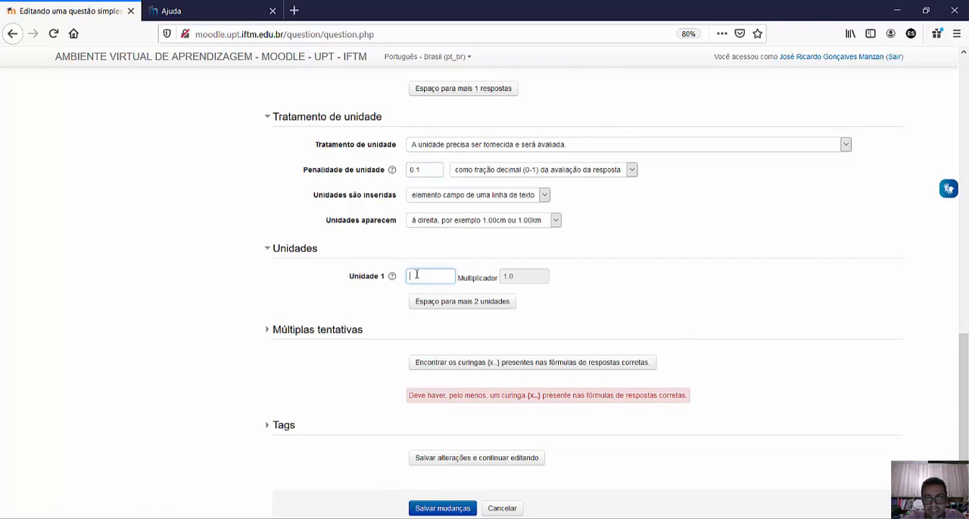
scroll(423, 275, up, 10)
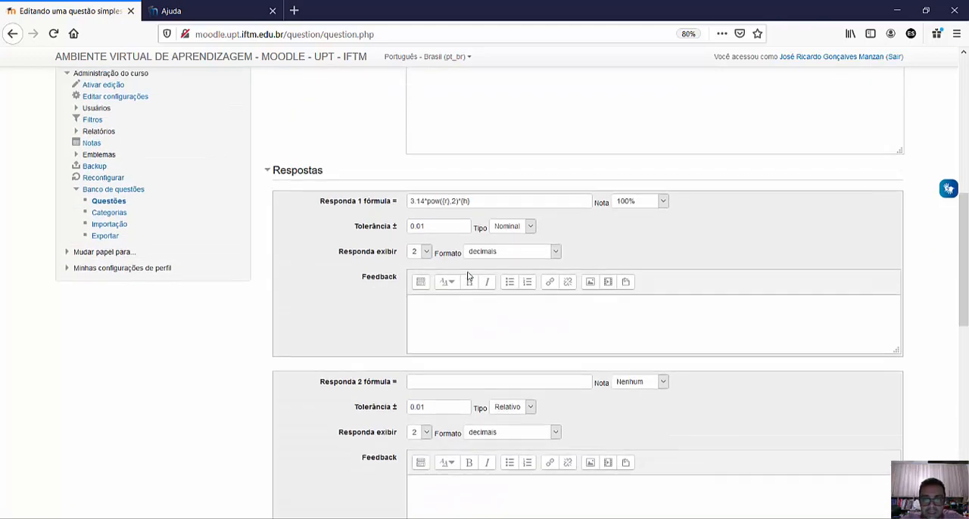
scroll(468, 277, up, 10)
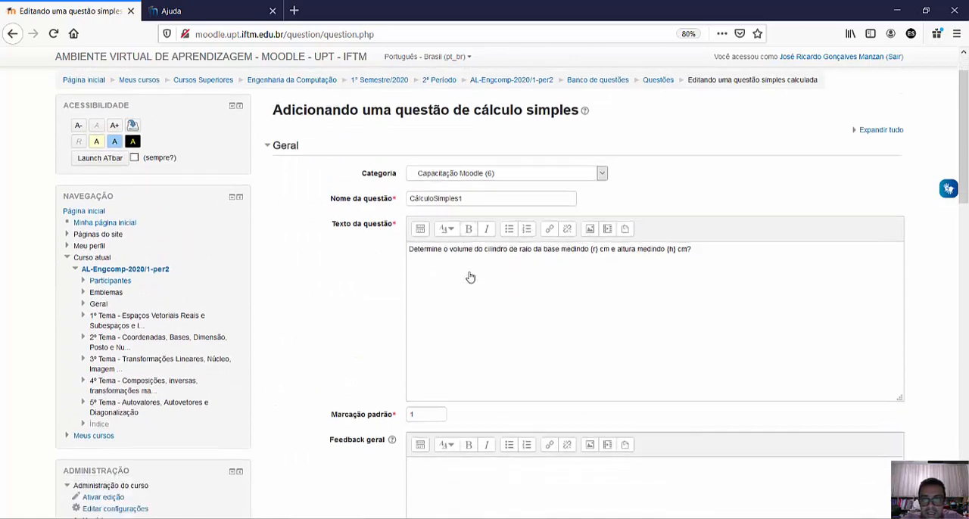
scroll(469, 277, down, 2)
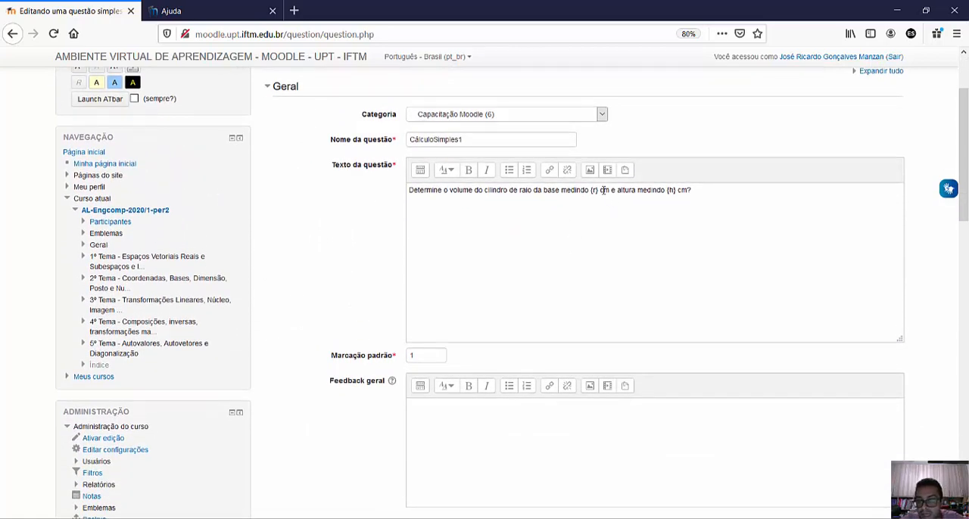
scroll(605, 210, down, 15)
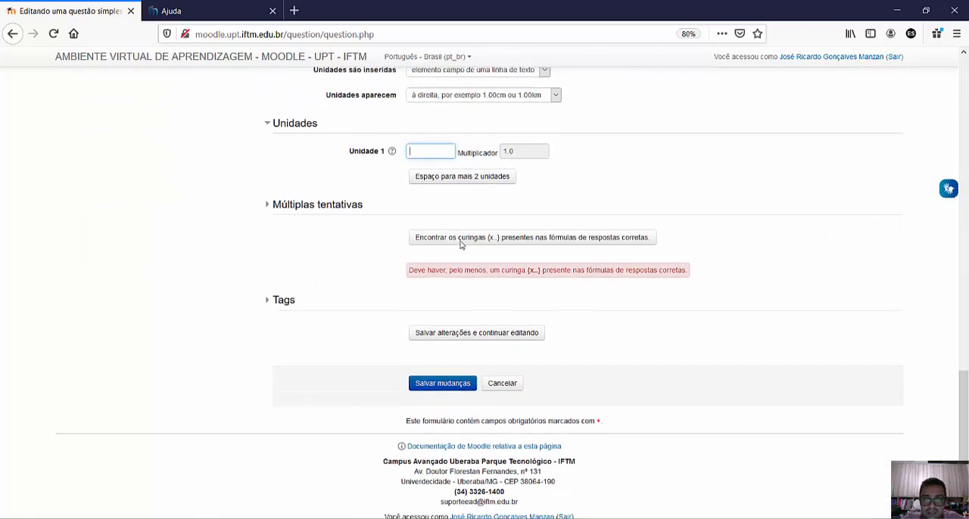
scroll(460, 244, up, 3)
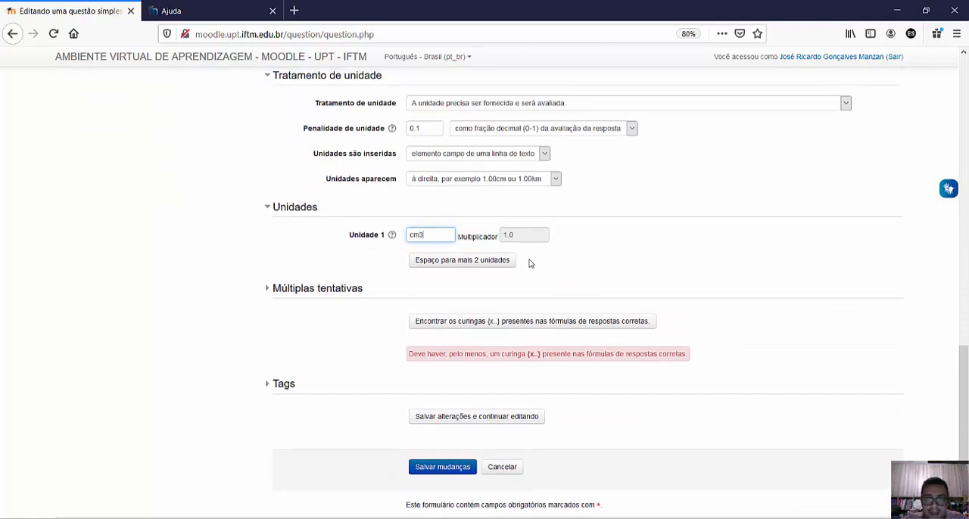
- Add space for two more units to the question
click(448, 262)
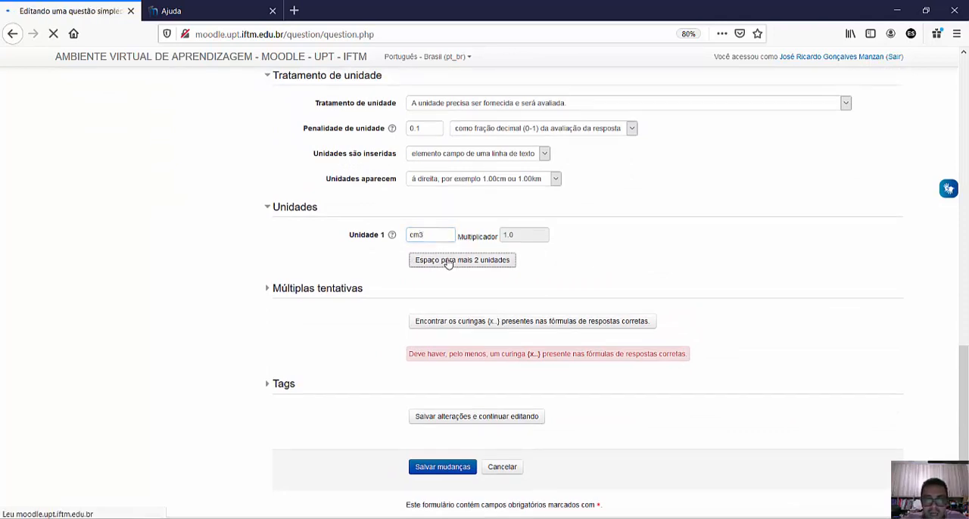
scroll(724, 302, down, 12)
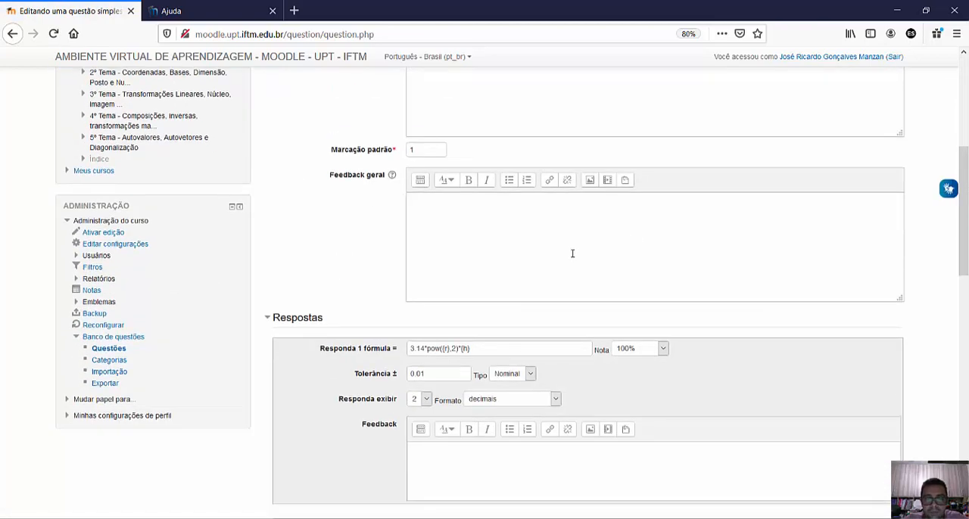
scroll(544, 252, down, 10)
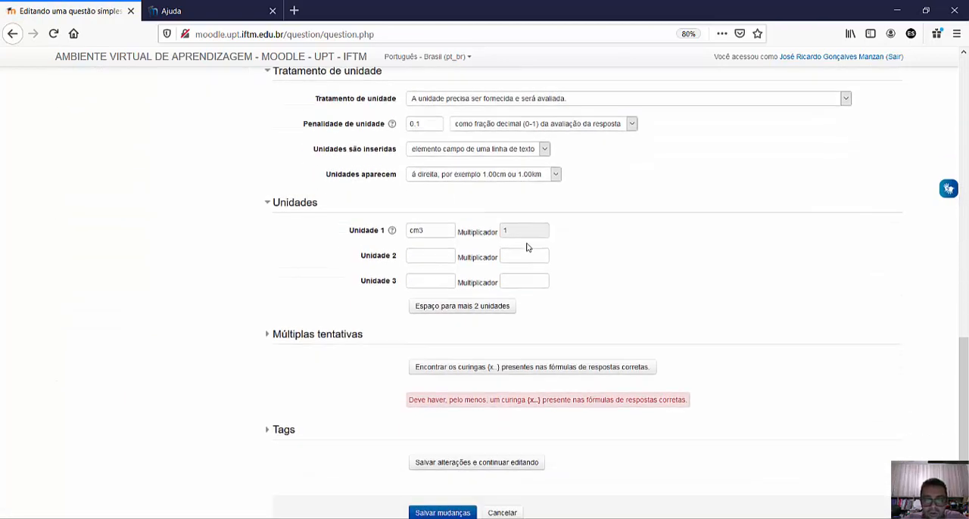
scroll(521, 244, up, 2)
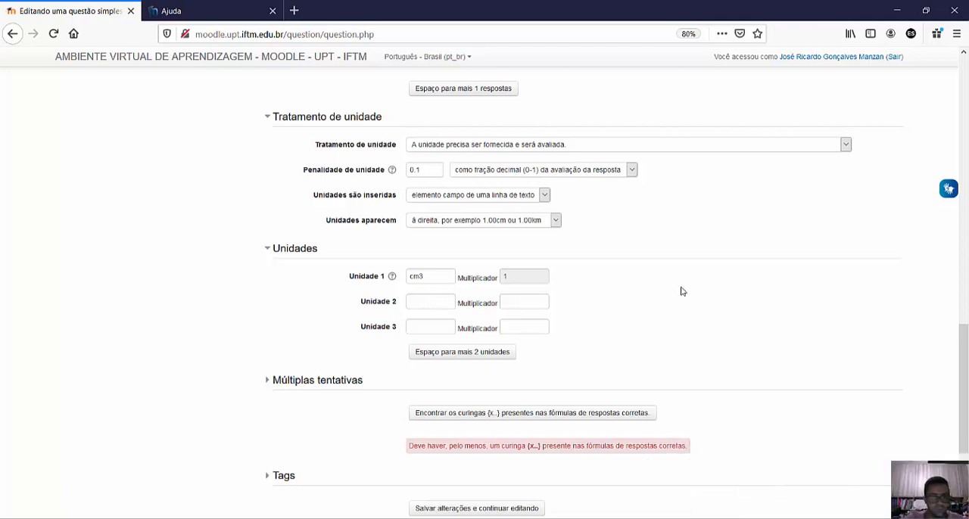
- Define unit 2 as ml with a multiplier of 10
click(442, 306)
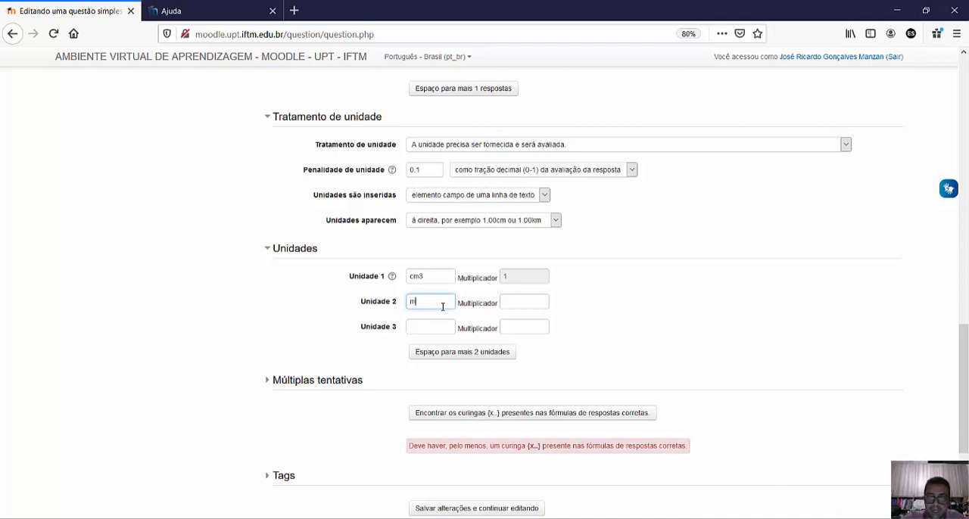
text(ml)
click(531, 300)
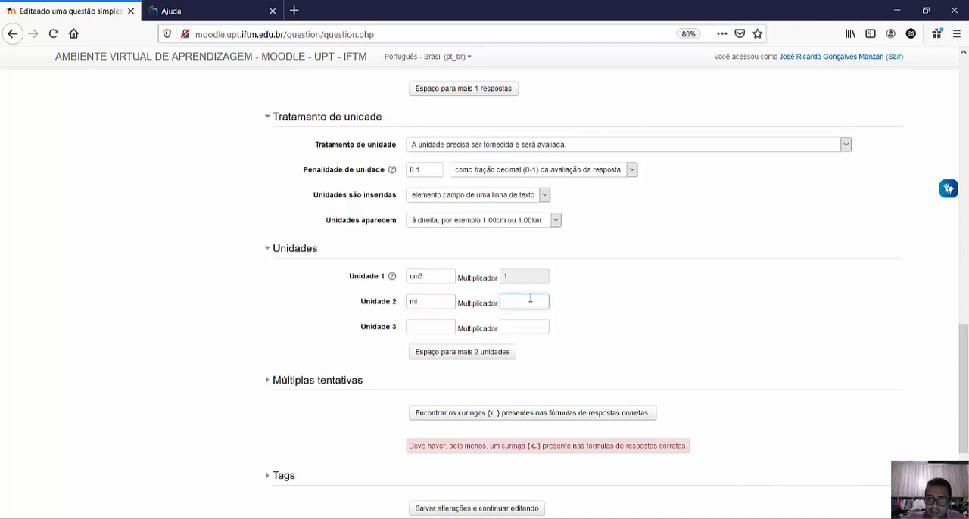
text(10)
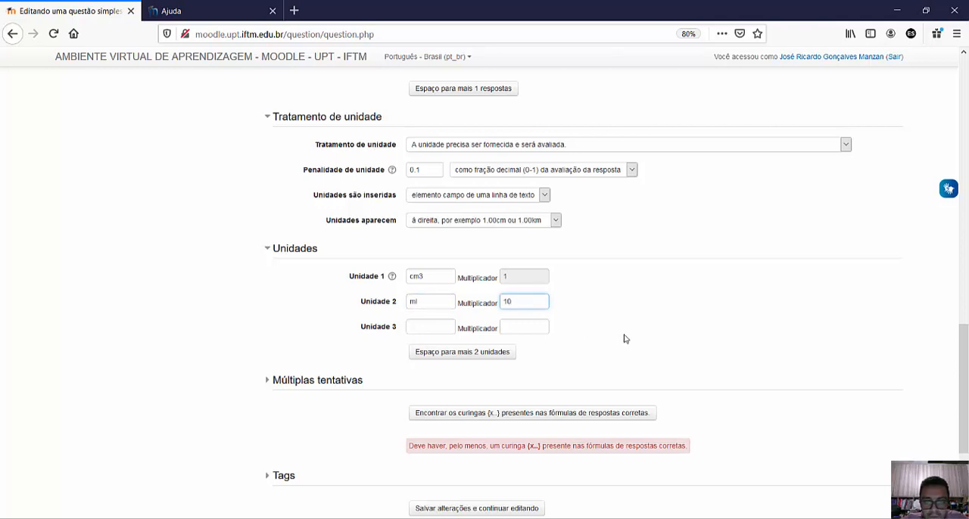
- Find the wildcards {x..} present in the correct-answer formulas
scroll(625, 333, down, 3)
scroll(259, 232, down, 1)
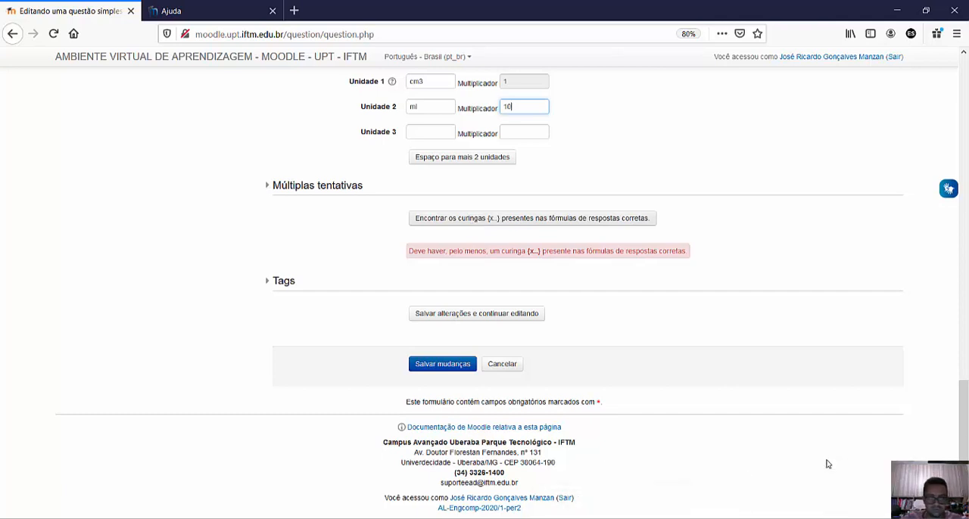
click(419, 221)
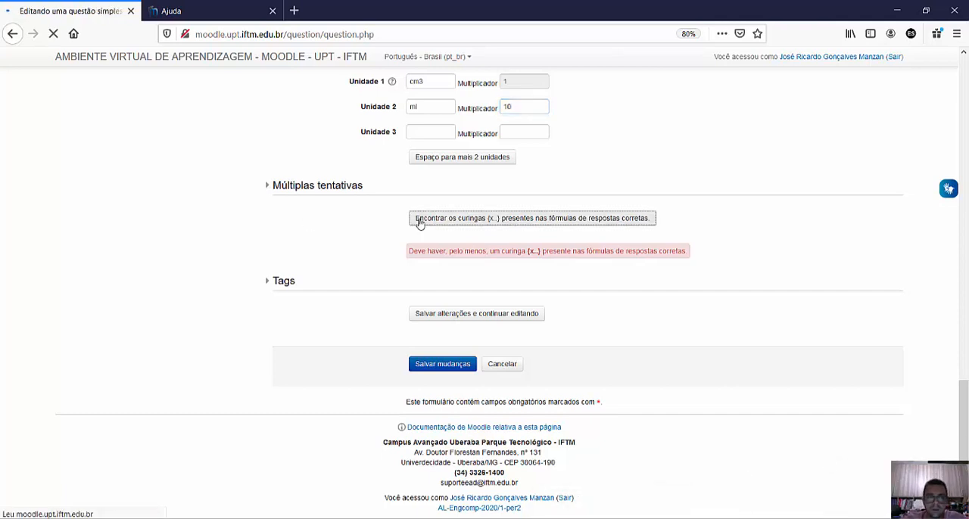
scroll(412, 253, down, 8)
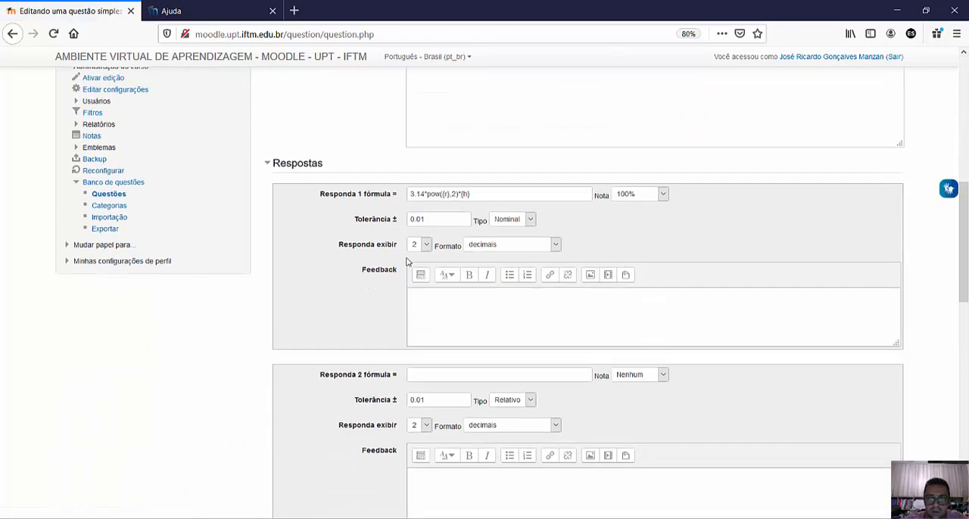
scroll(406, 261, down, 10)
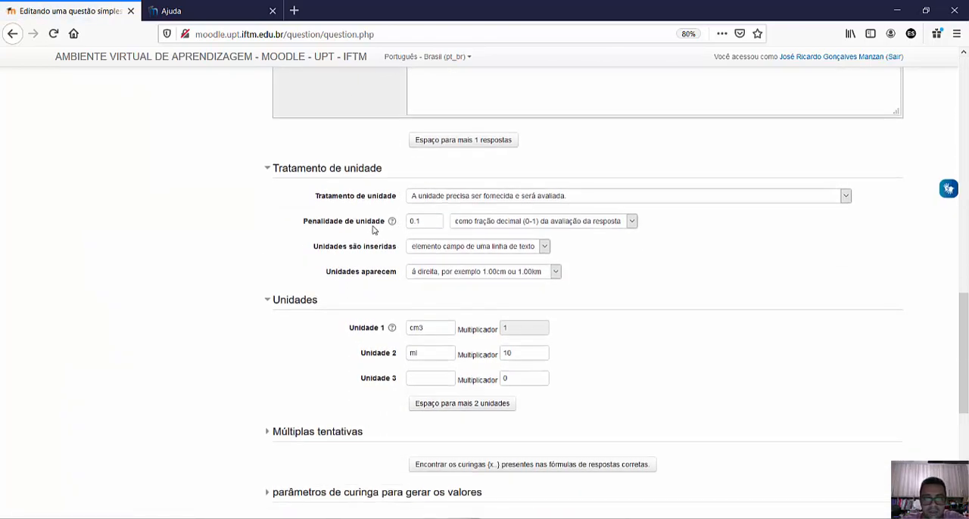
scroll(555, 279, down, 1)
- Examine the unit settings and the options for generating and showing wildcard value sets
scroll(555, 280, up, 1)
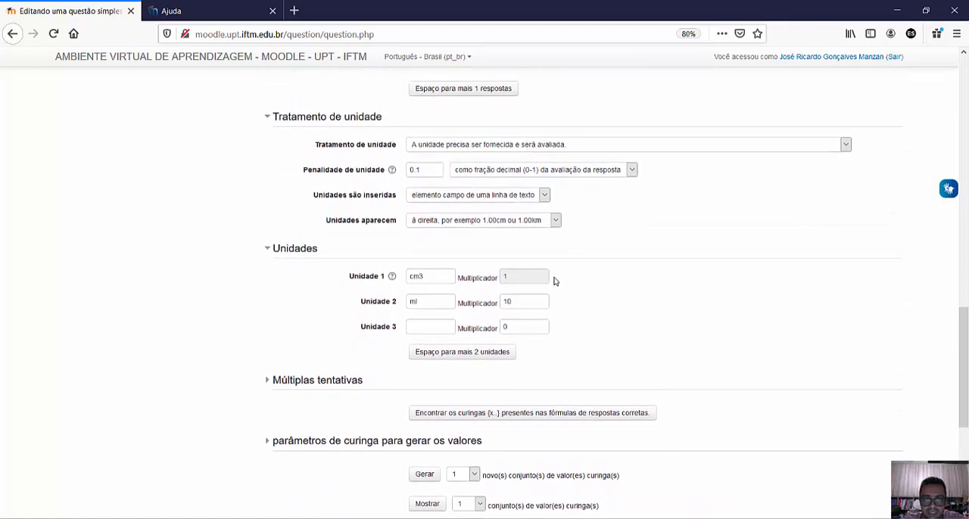
scroll(553, 281, down, 3)
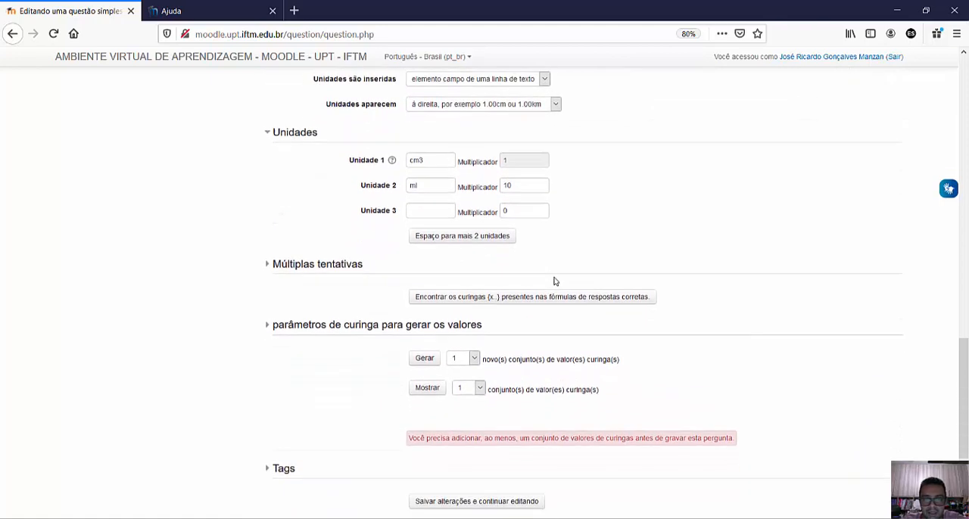
scroll(553, 281, down, 1)
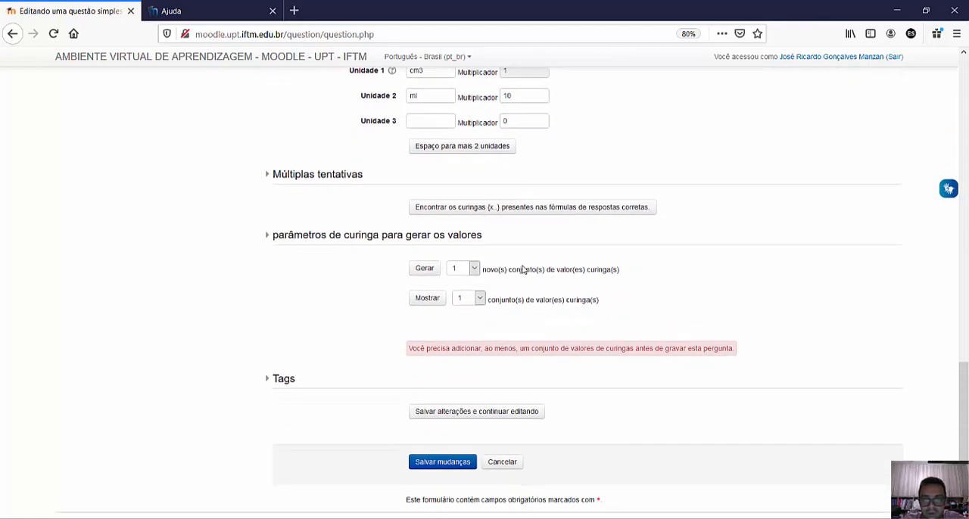
scroll(522, 271, down, 1)
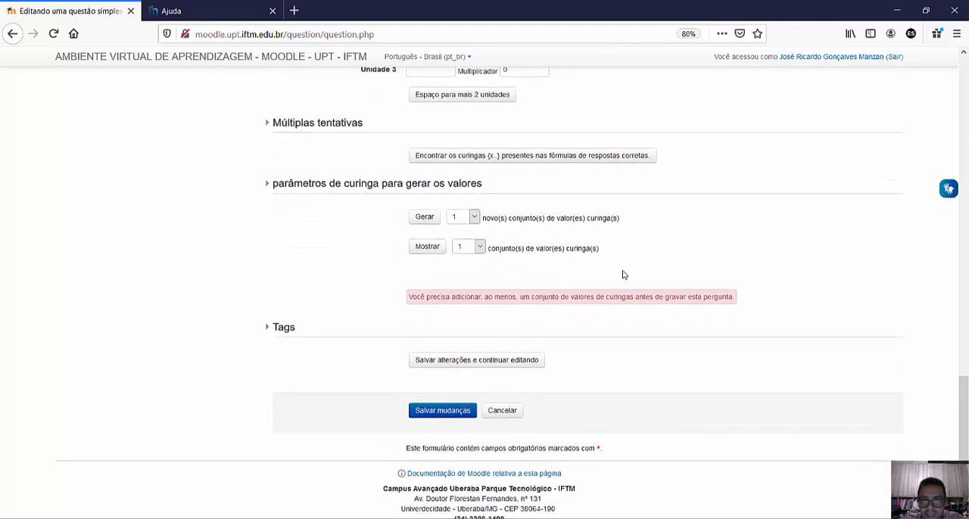
scroll(620, 264, up, 5)
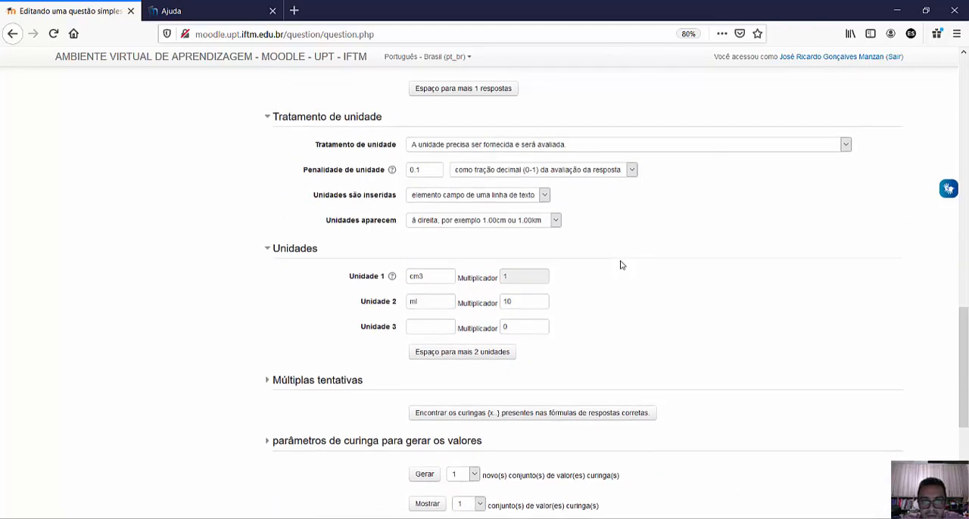
scroll(621, 264, up, 1)
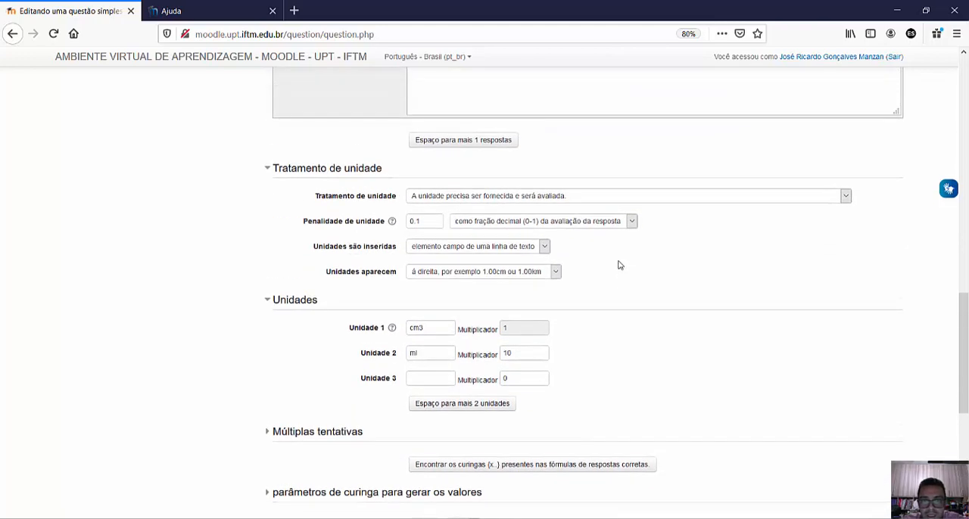
scroll(619, 265, down, 6)
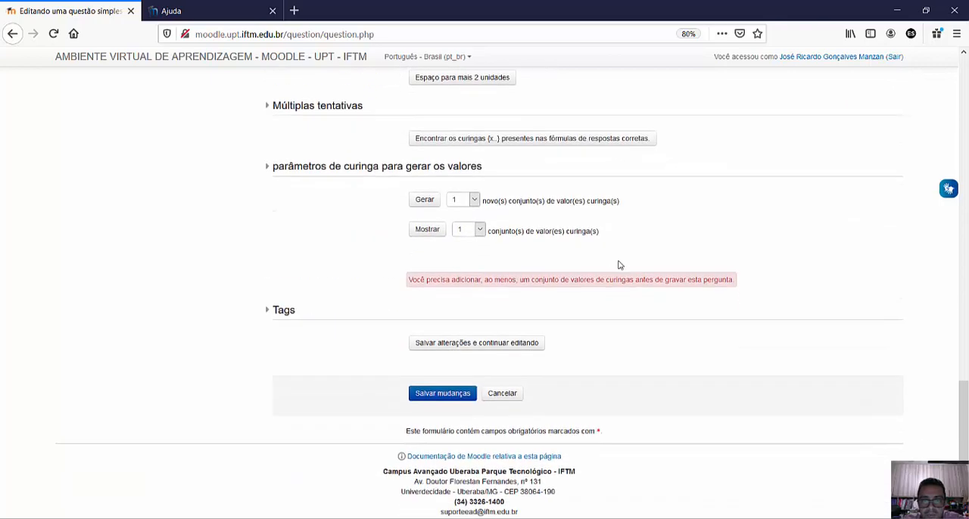
scroll(428, 269, up, 2)
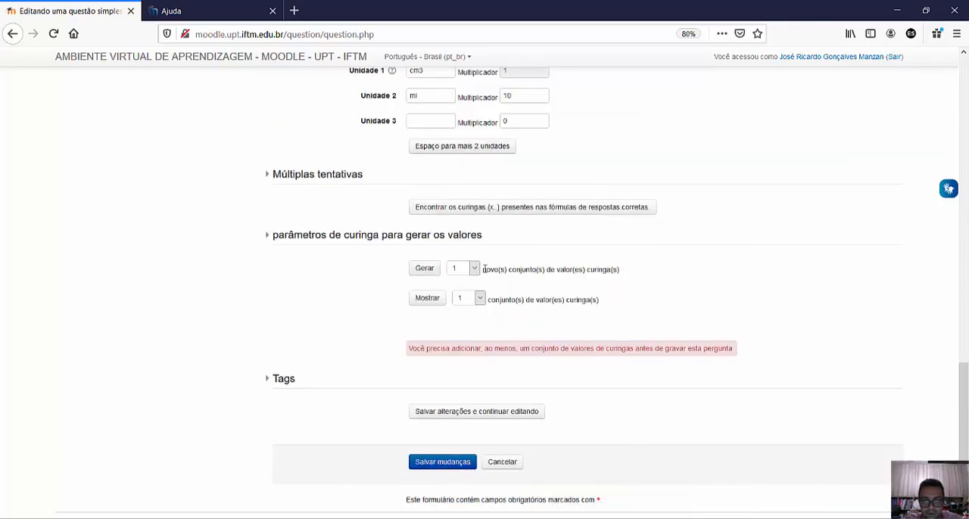
- Generate 1 new set of wildcard values for the question
click(425, 269)
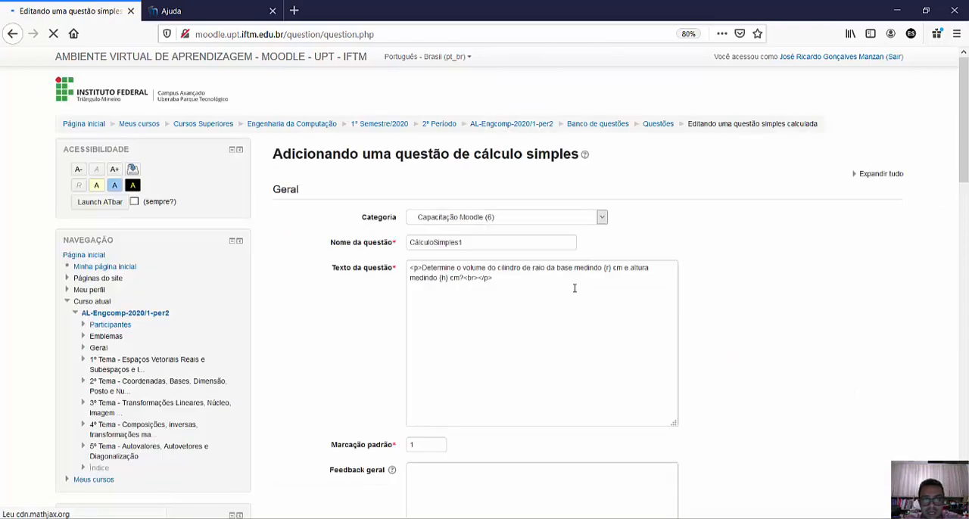
scroll(569, 288, down, 3)
scroll(568, 288, down, 15)
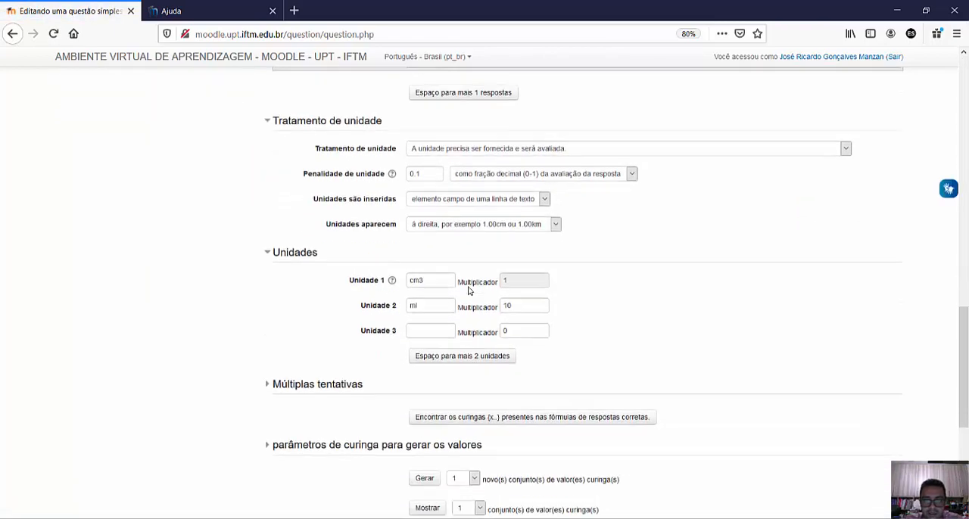
scroll(592, 296, down, 3)
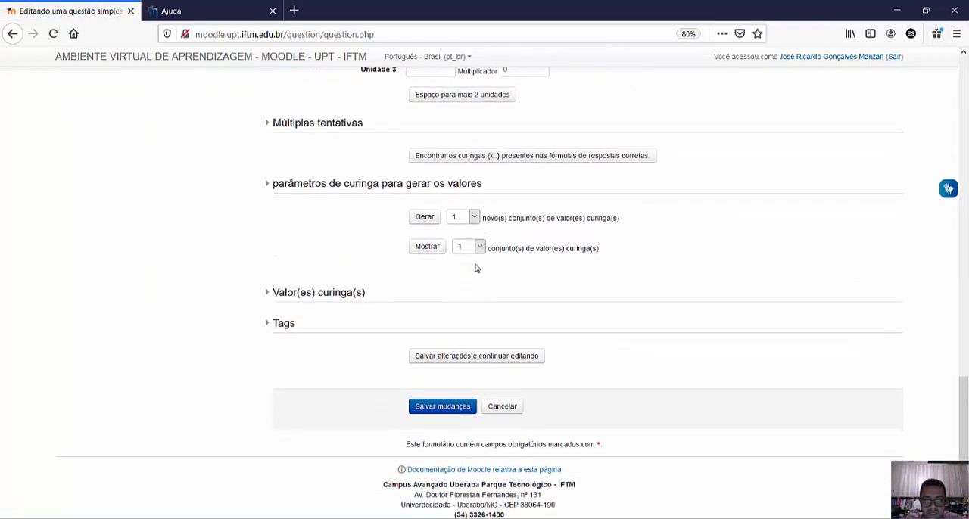
- Expand the wildcard values section with its extra fields and review the values of {r} and {h} in set 1
click(353, 293)
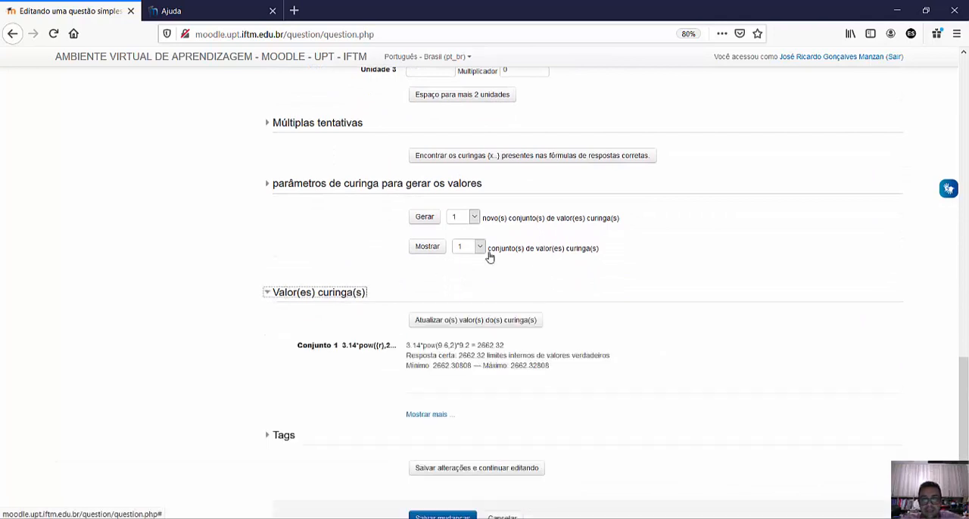
scroll(532, 269, up, 2)
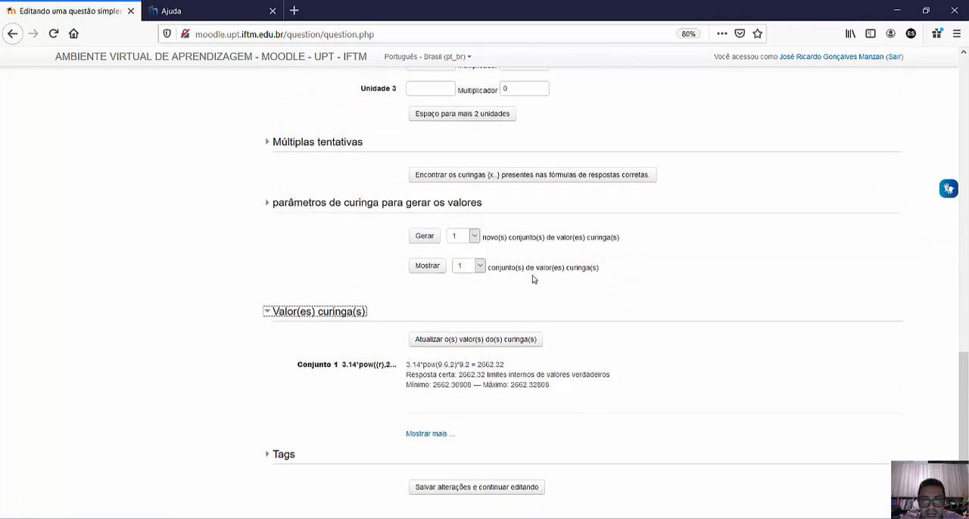
scroll(532, 280, down, 3)
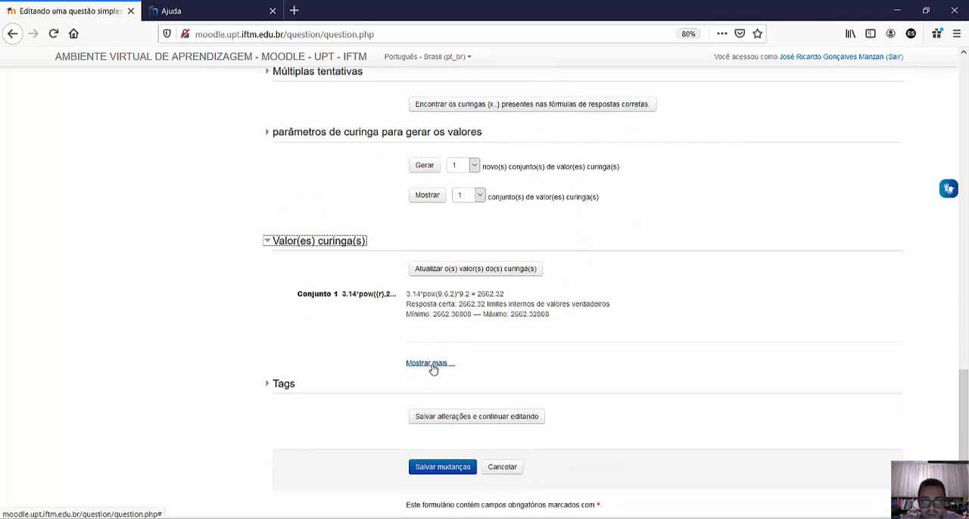
click(430, 363)
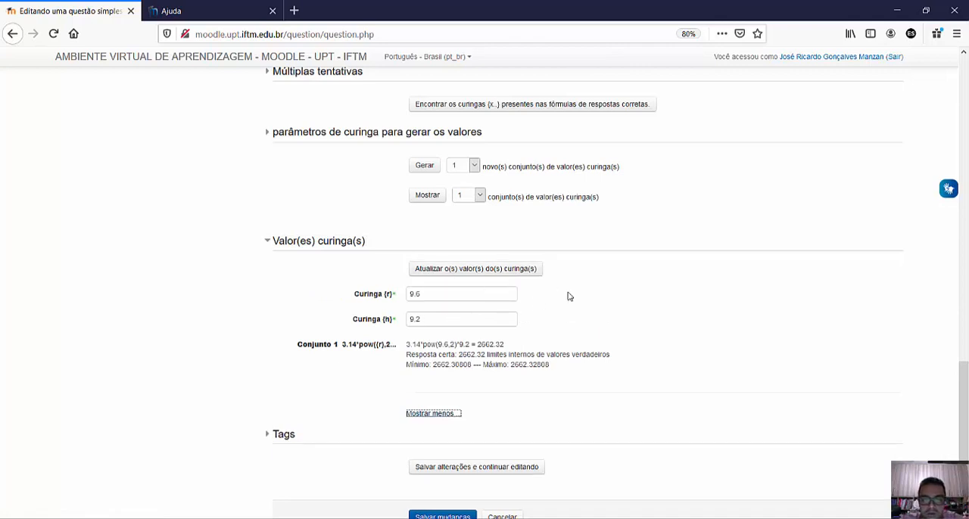
scroll(568, 297, up, 1)
scroll(564, 300, down, 2)
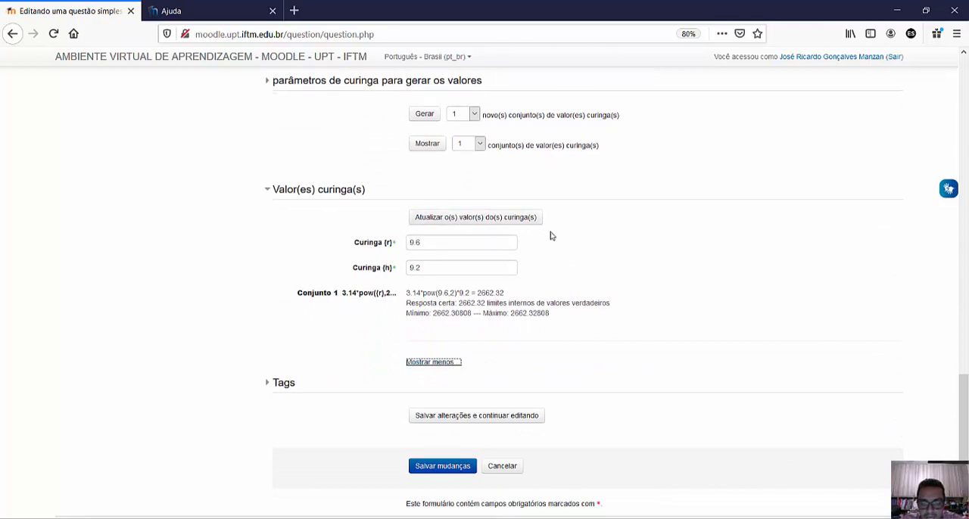
scroll(594, 247, up, 4)
scroll(595, 246, up, 10)
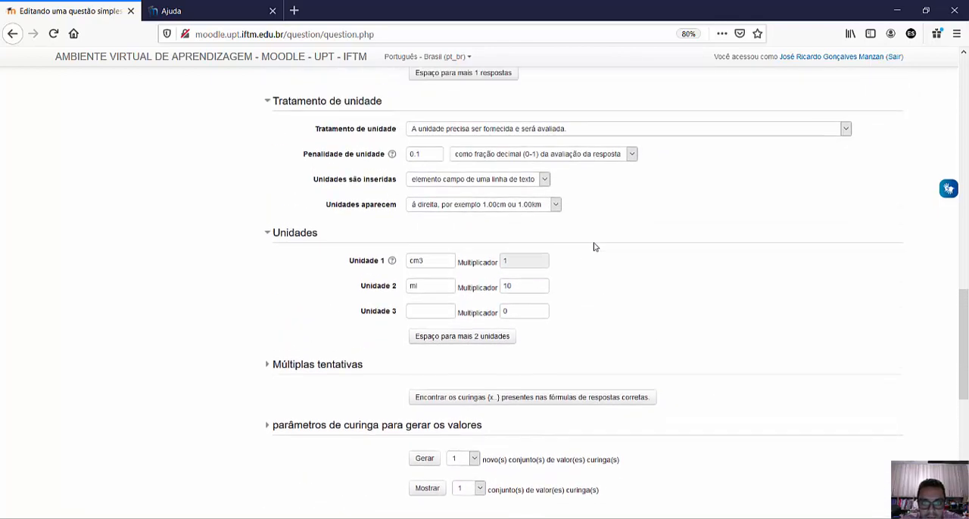
- Generate 30 new sets of wildcard values for the question
scroll(596, 247, up, 15)
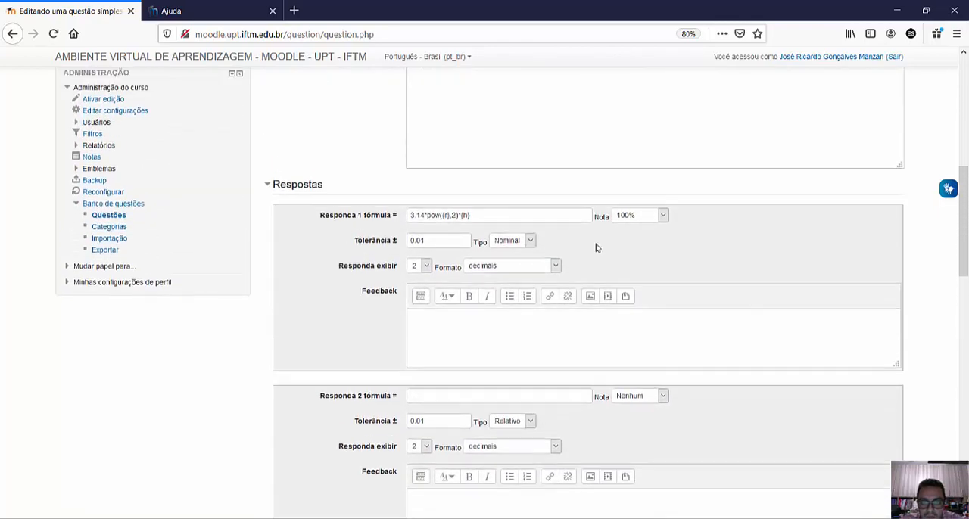
scroll(591, 317, down, 20)
scroll(573, 253, down, 5)
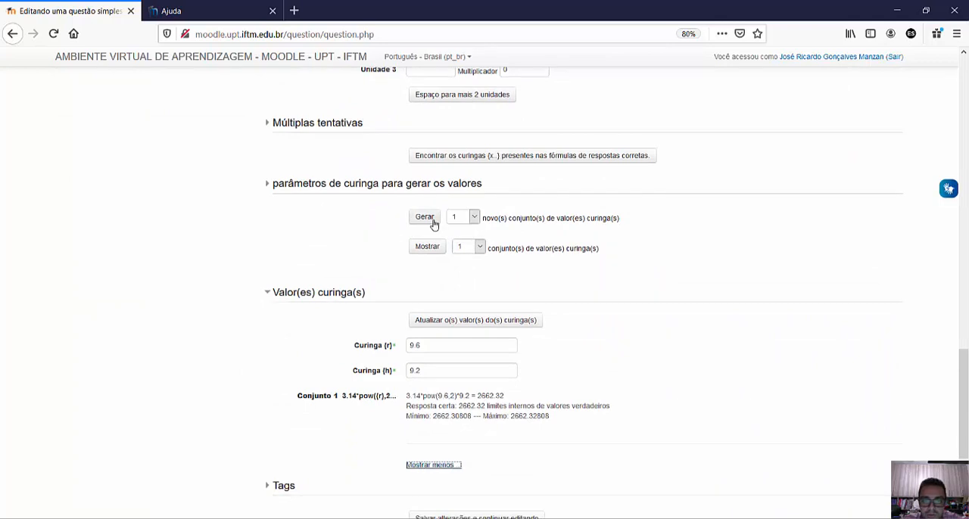
click(474, 218)
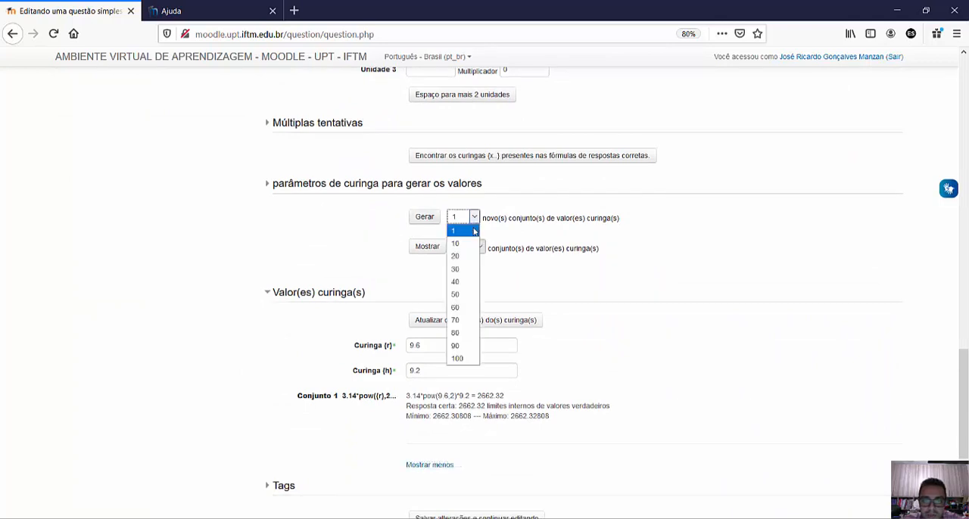
click(460, 276)
click(426, 219)
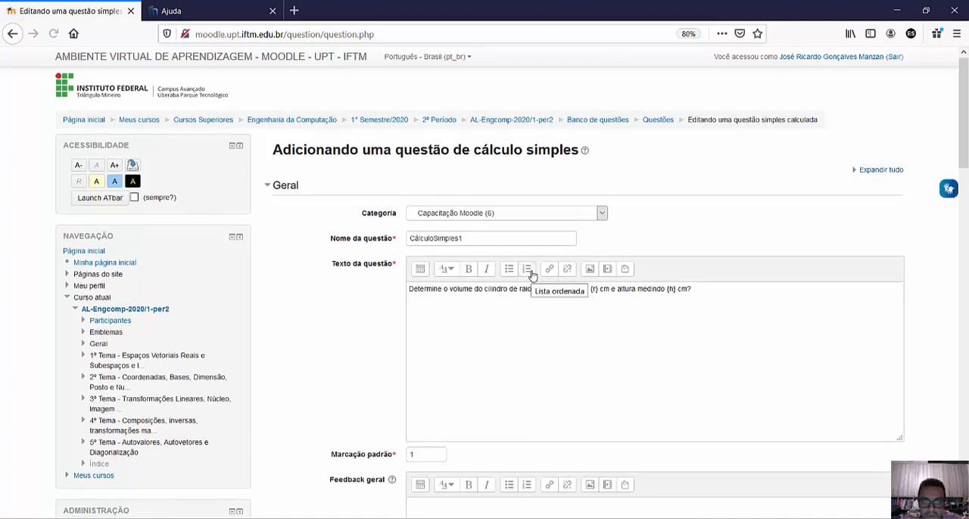
scroll(492, 227, down, 20)
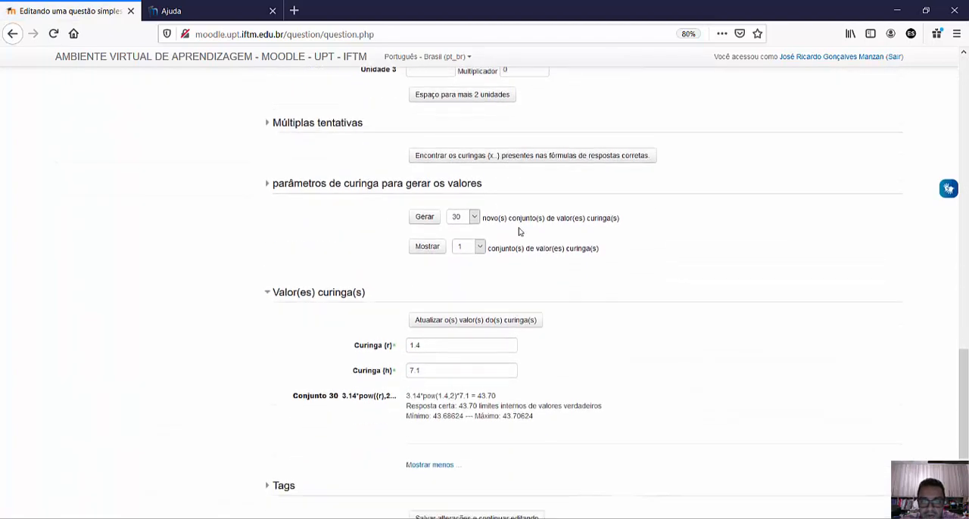
scroll(519, 232, down, 1)
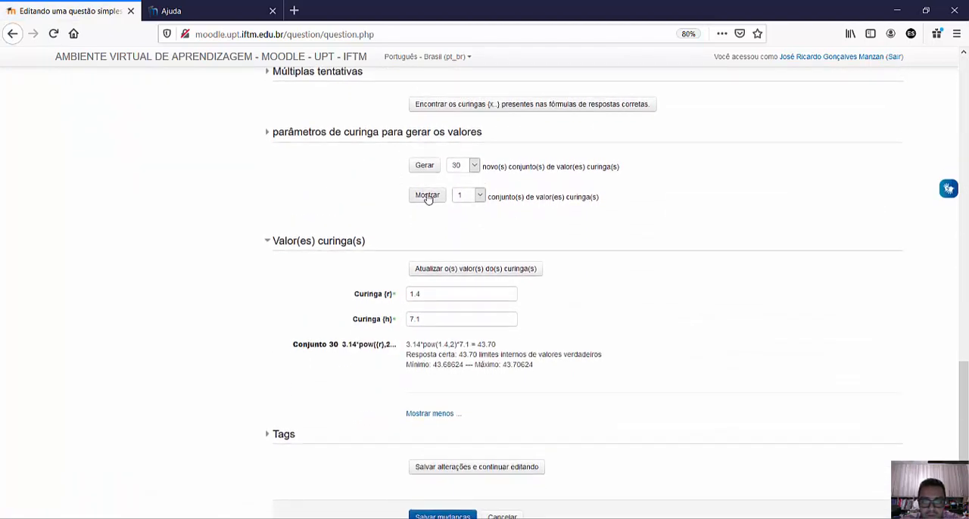
- Set the number of displayed wildcard value sets to 10 and show them
click(428, 197)
scroll(669, 238, down, 18)
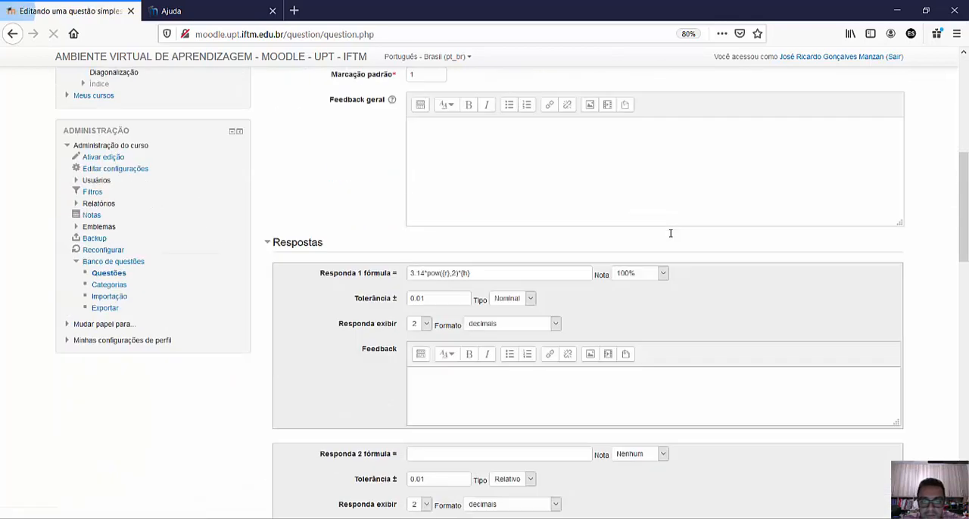
scroll(565, 239, down, 5)
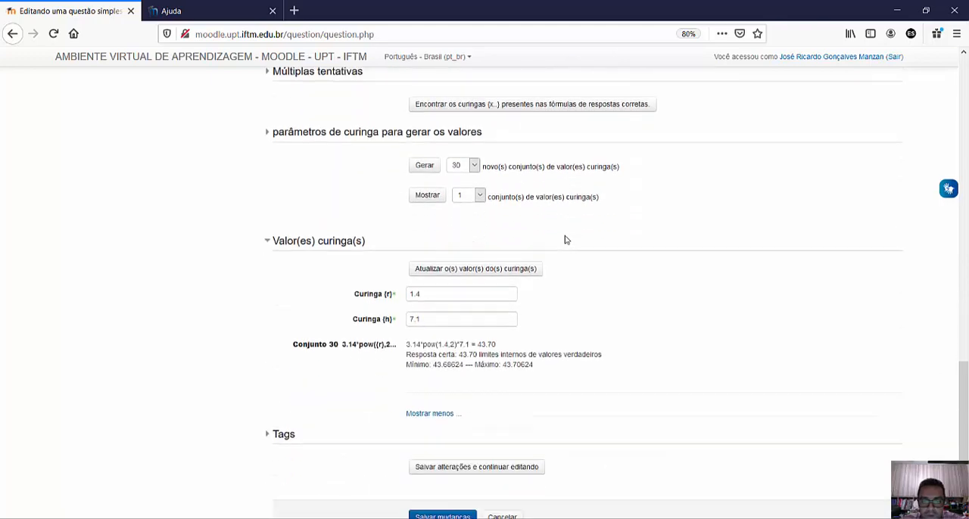
scroll(471, 325, down, 2)
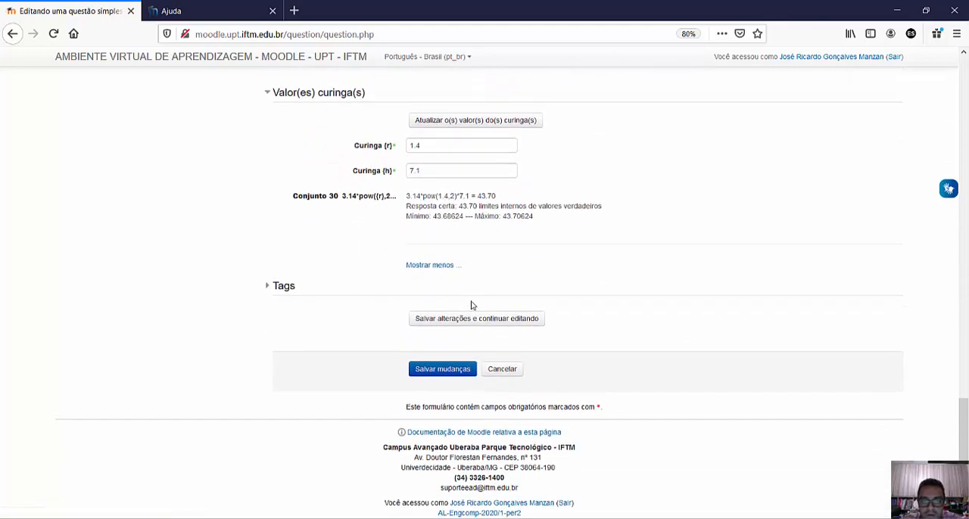
scroll(439, 307, up, 5)
click(476, 300)
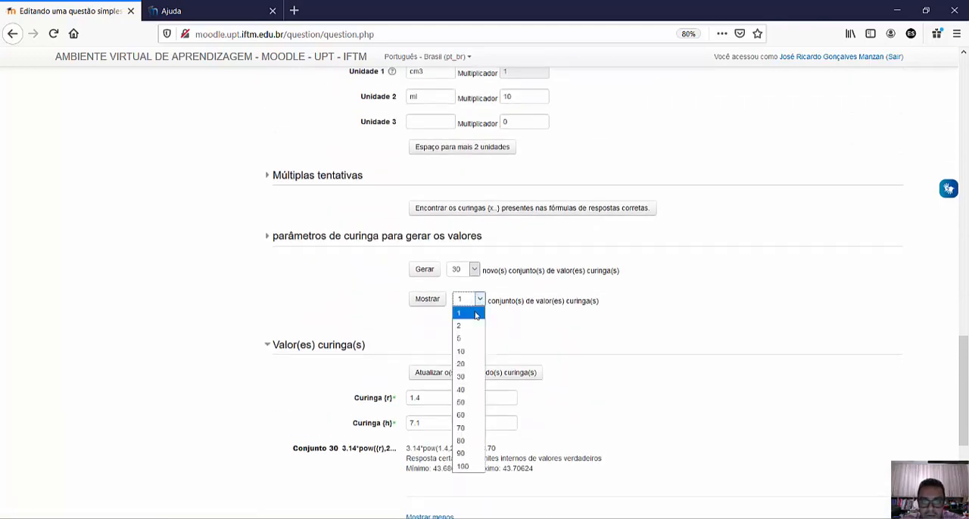
click(465, 353)
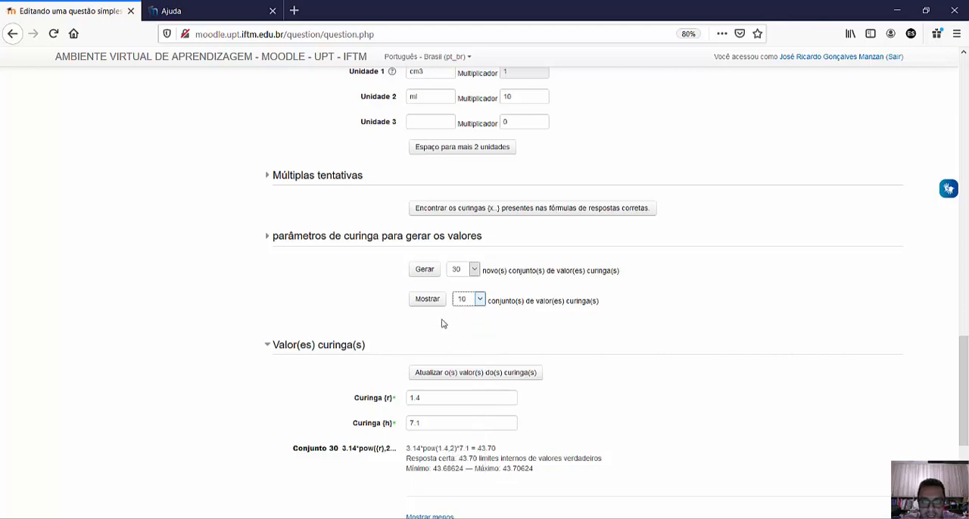
click(427, 299)
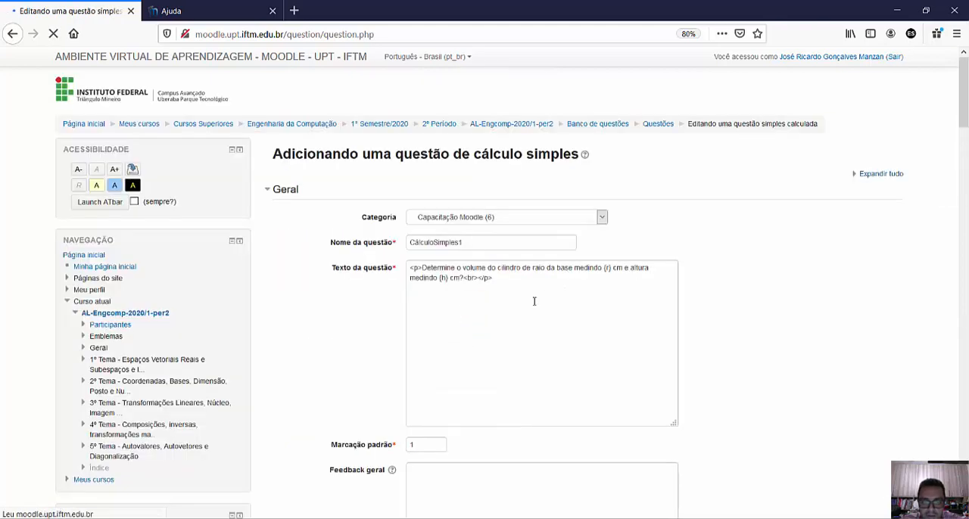
- Review the {r} and {h} values and the calculated answers in the displayed wildcard sets
scroll(534, 301, down, 10)
scroll(370, 255, down, 10)
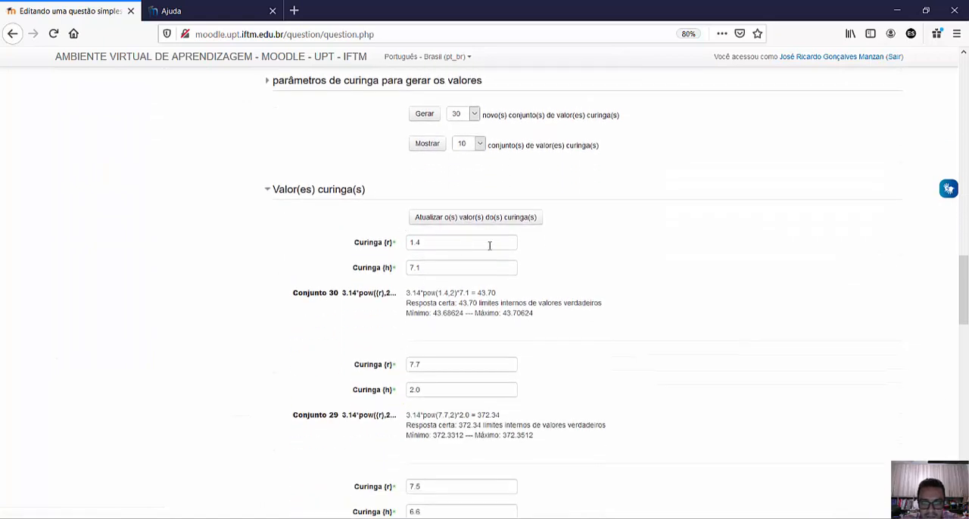
scroll(488, 245, down, 3)
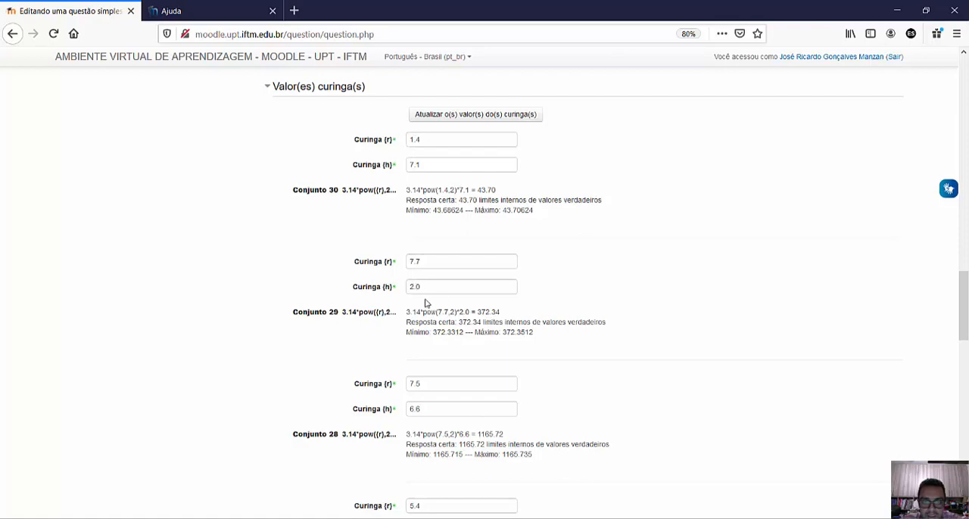
scroll(424, 299, down, 15)
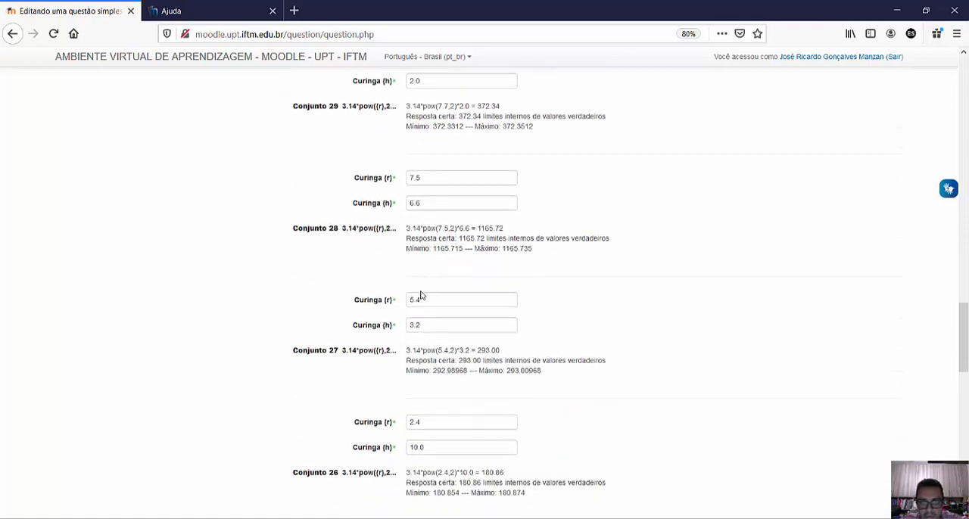
scroll(409, 276, down, 15)
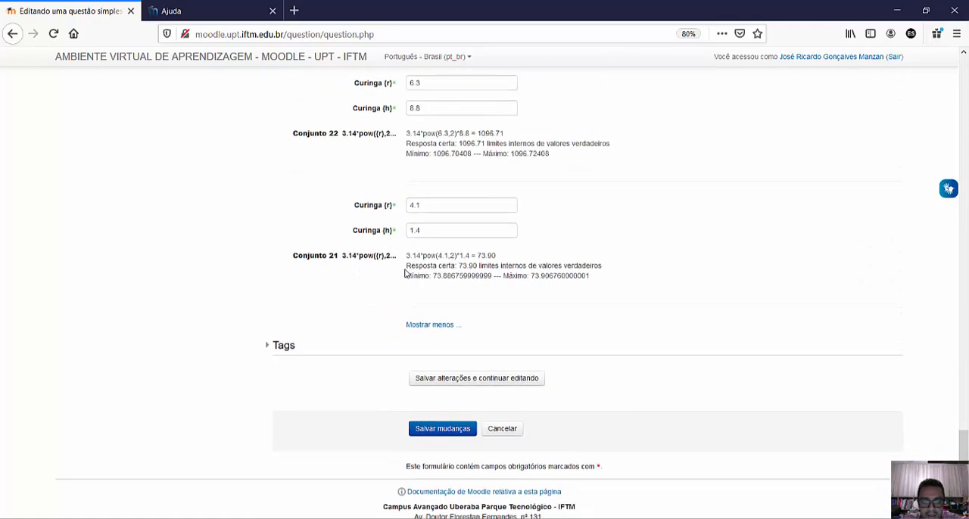
scroll(564, 280, up, 20)
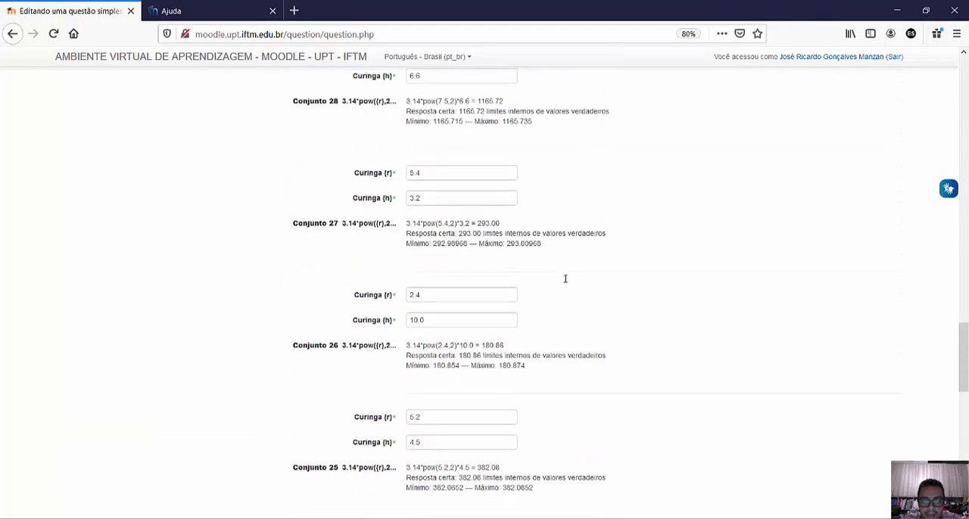
- Save the question changes and continue editing
click(475, 294)
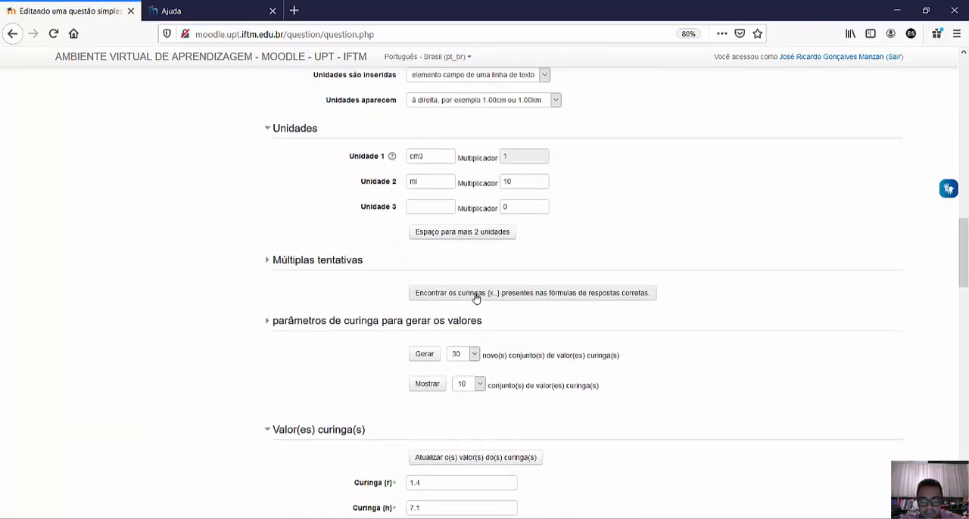
scroll(530, 372, down, 5)
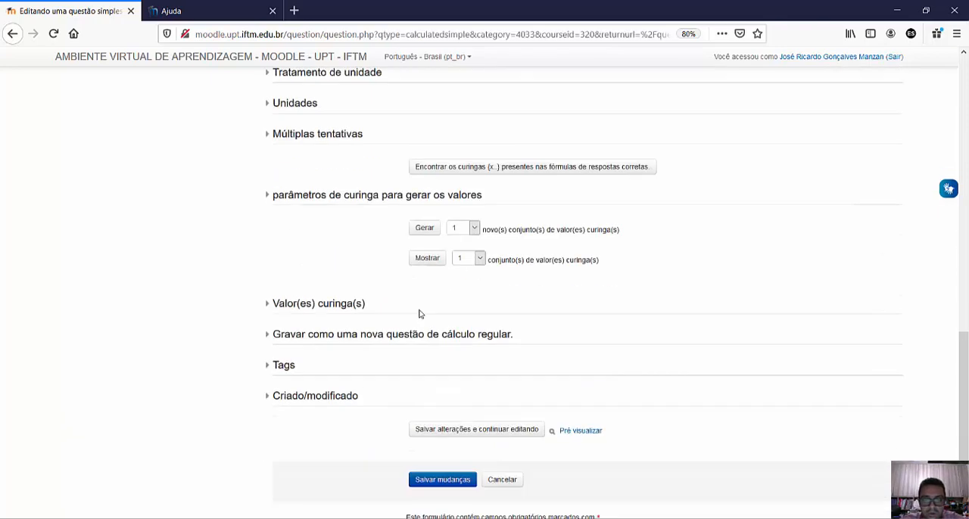
scroll(479, 333, up, 5)
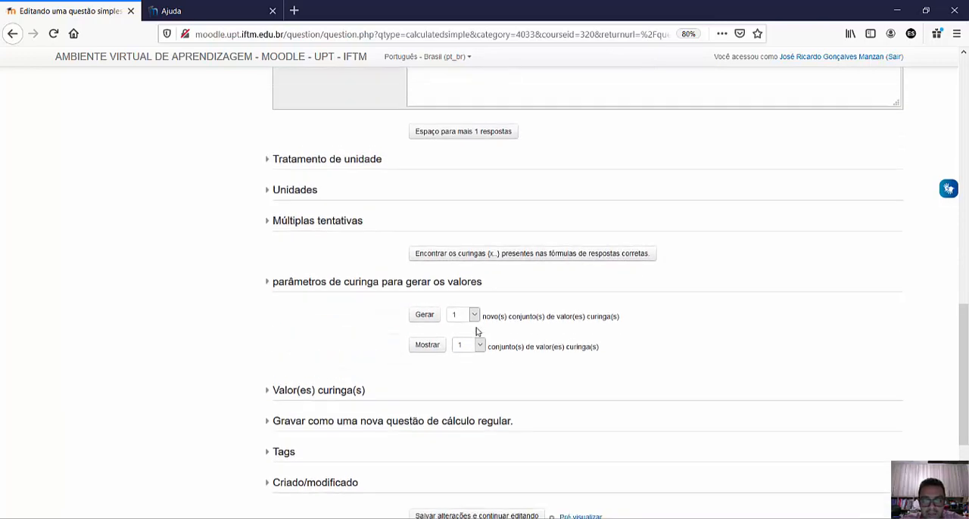
scroll(496, 325, down, 5)
scroll(484, 323, up, 8)
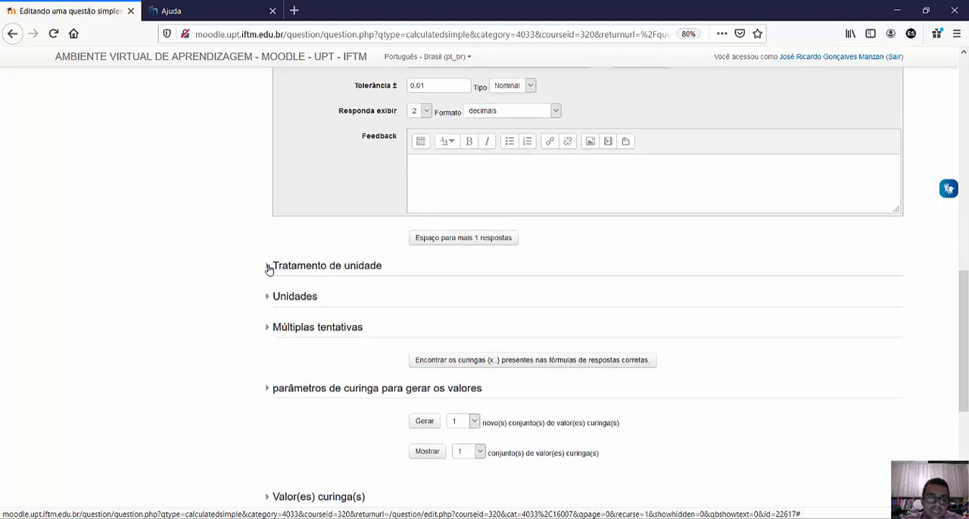
- Expand the unit handling and units sections of the saved question to check their settings
click(268, 267)
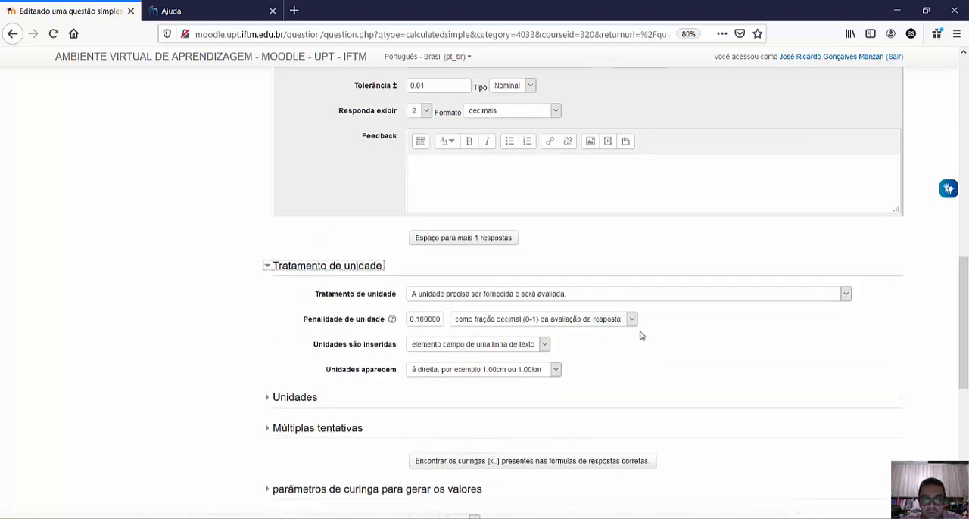
scroll(677, 340, down, 3)
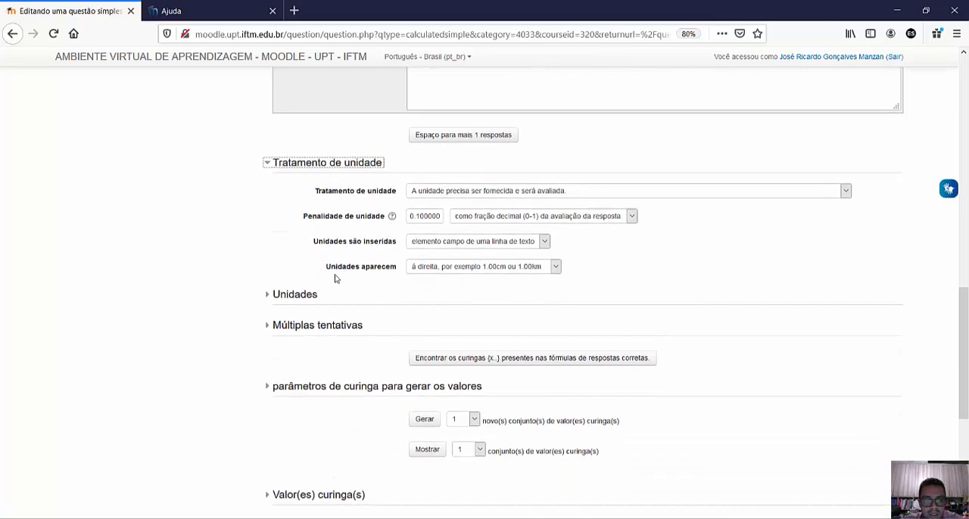
click(294, 294)
scroll(291, 297, down, 6)
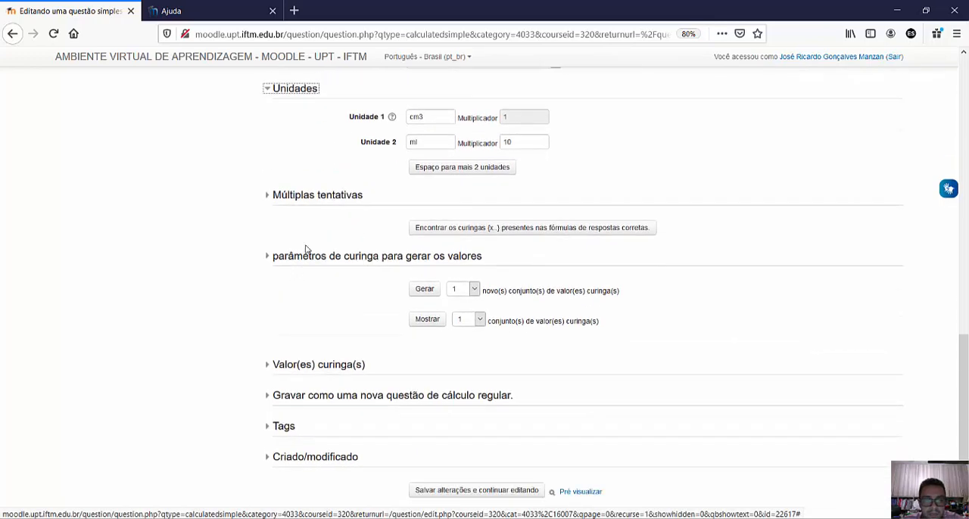
- Examine the option to save as a new regular calculated question, the wildcard values and the creation and modification details
scroll(307, 250, down, 3)
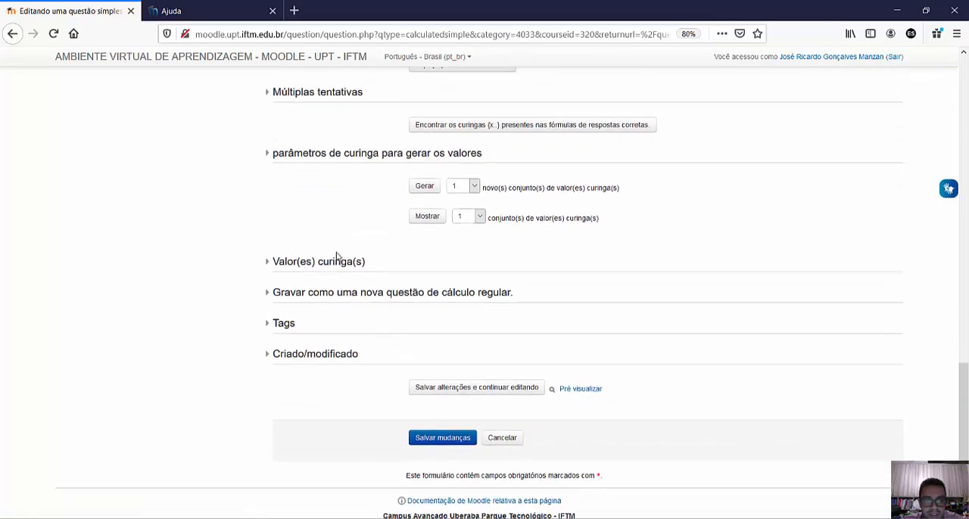
click(312, 298)
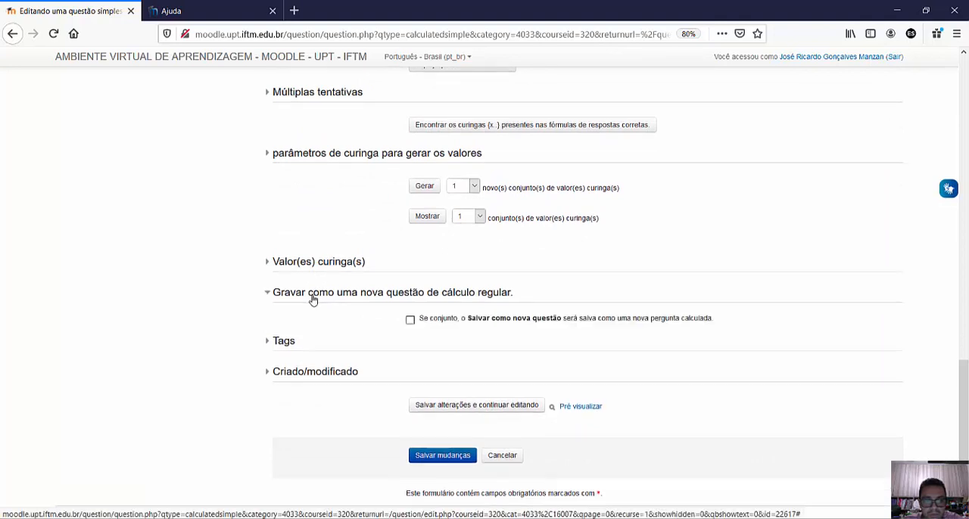
click(312, 298)
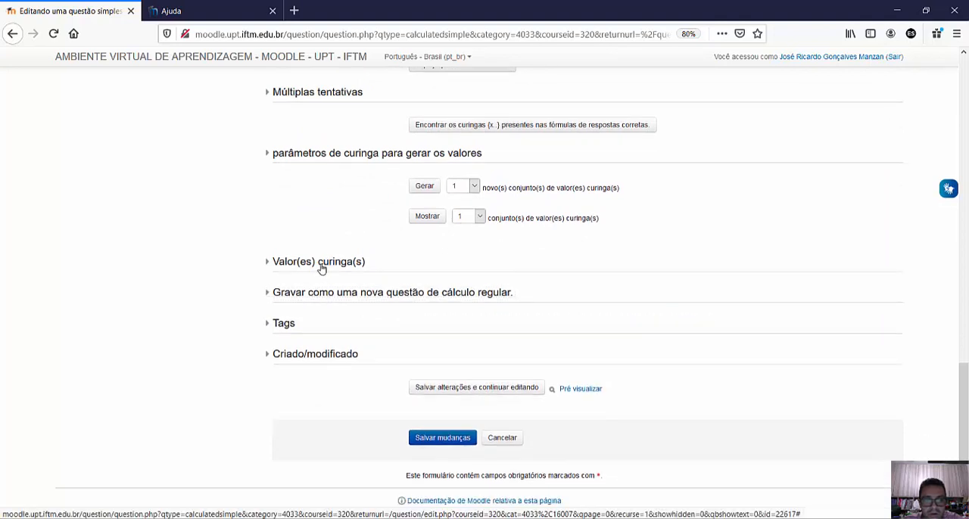
click(321, 265)
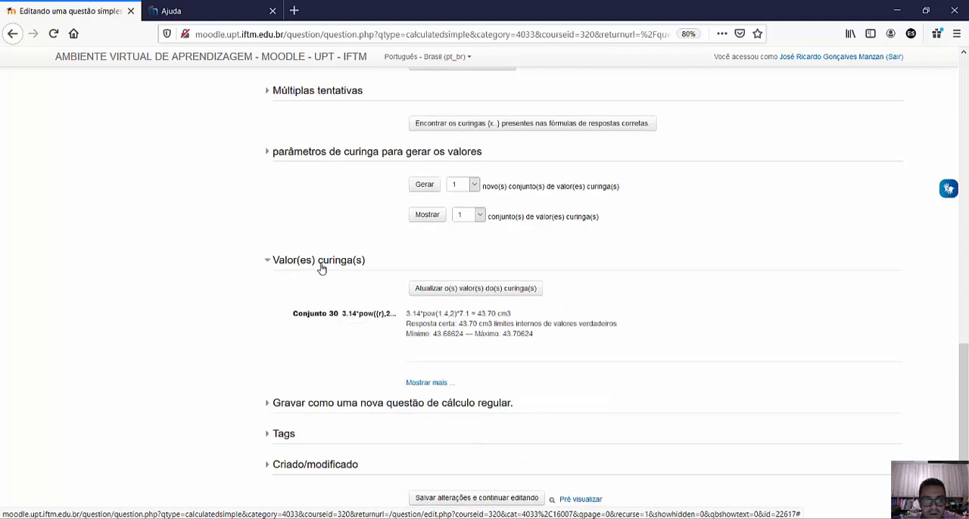
scroll(321, 269, down, 3)
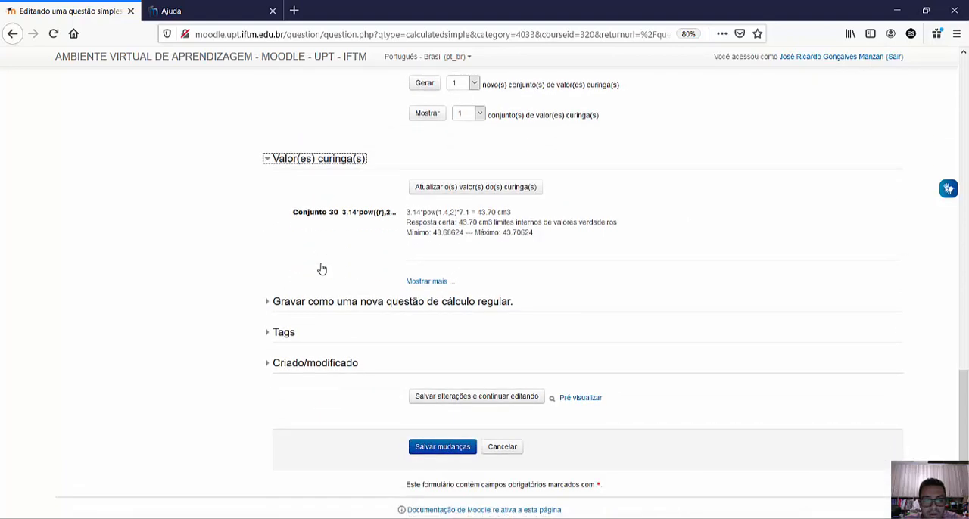
scroll(321, 267, down, 3)
click(325, 281)
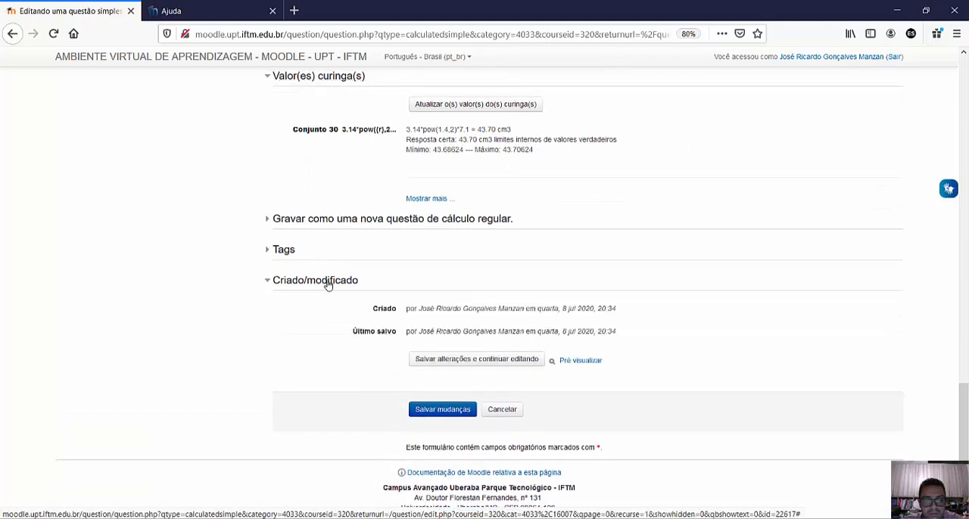
click(327, 281)
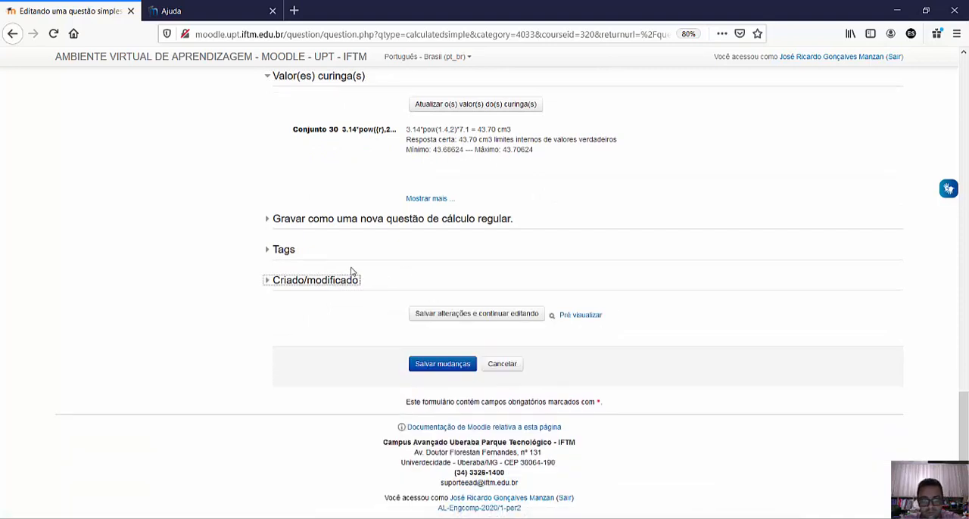
- Expand the wildcard parameters for generating values and check the minimum and maximum of {r}
scroll(352, 273, up, 5)
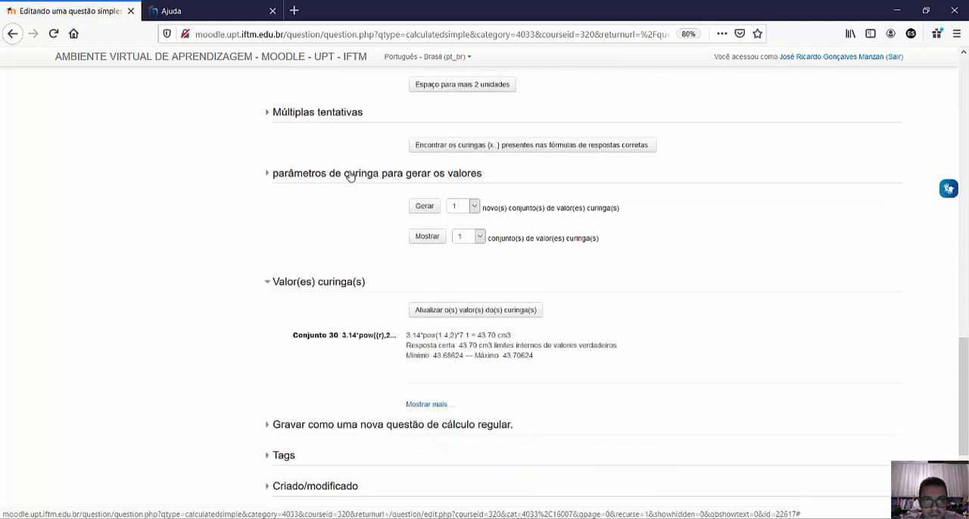
click(348, 176)
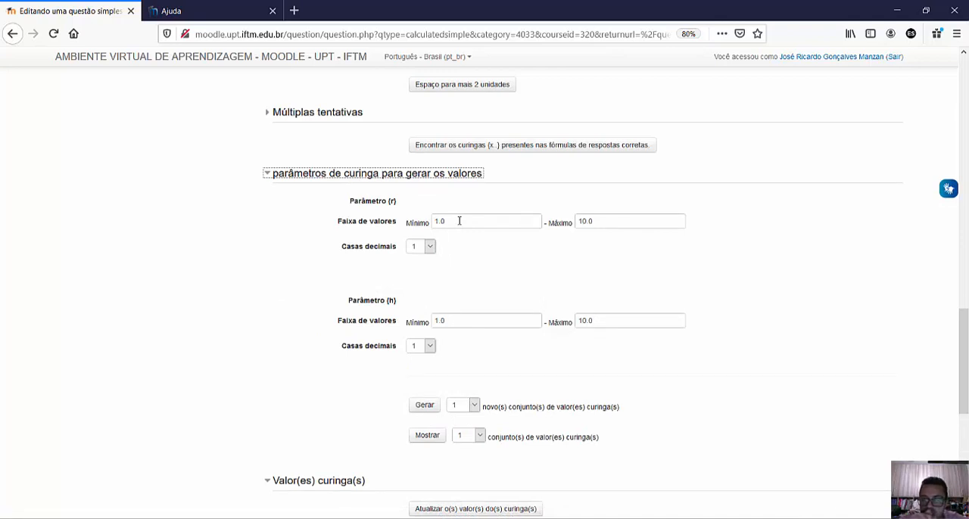
drag(458, 220, 432, 220)
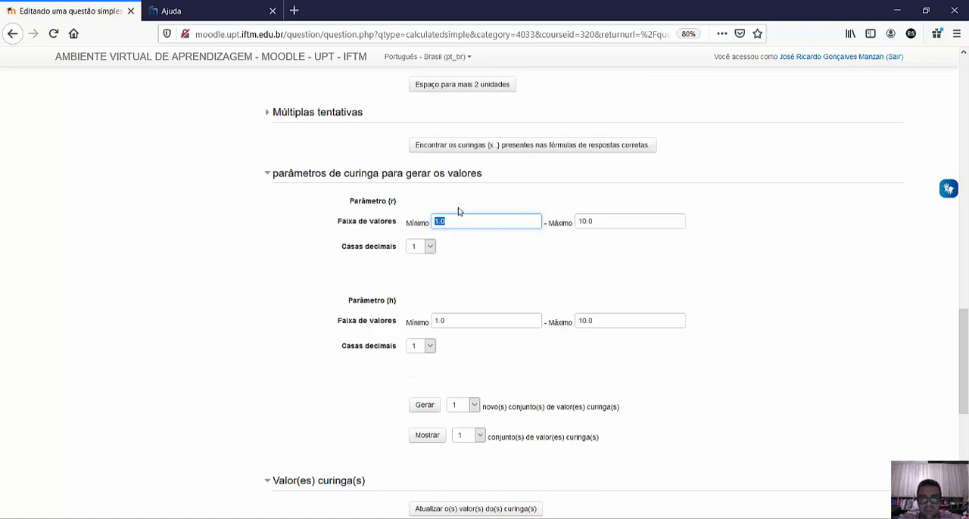
click(448, 225)
drag(456, 224, 433, 223)
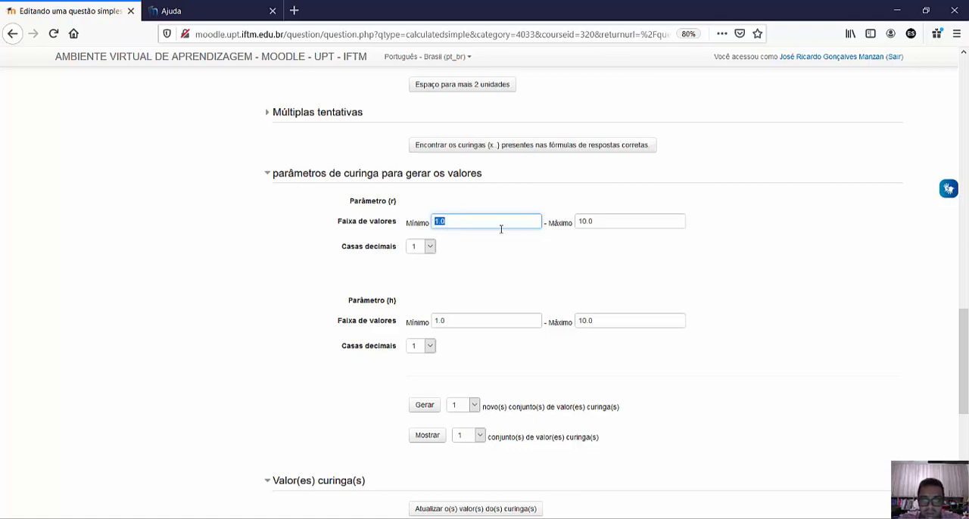
drag(599, 221, 582, 223)
click(598, 221)
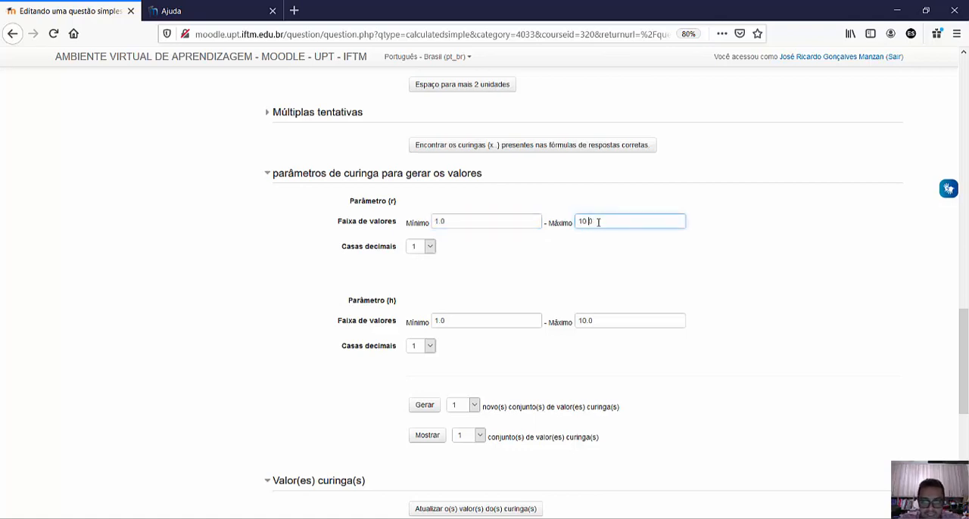
- Set the value range of parameter {h} to a minimum of 5 and a maximum of 20
scroll(606, 249, down, 3)
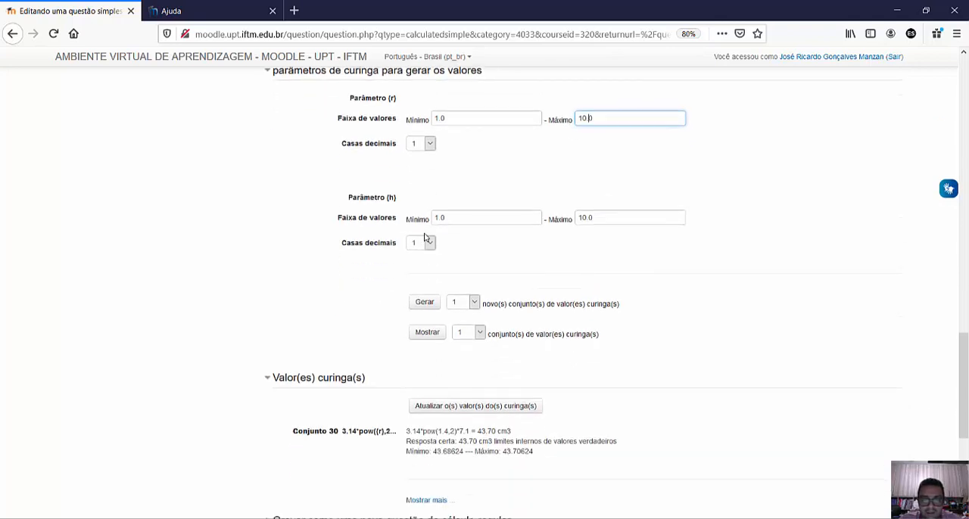
drag(444, 217, 402, 227)
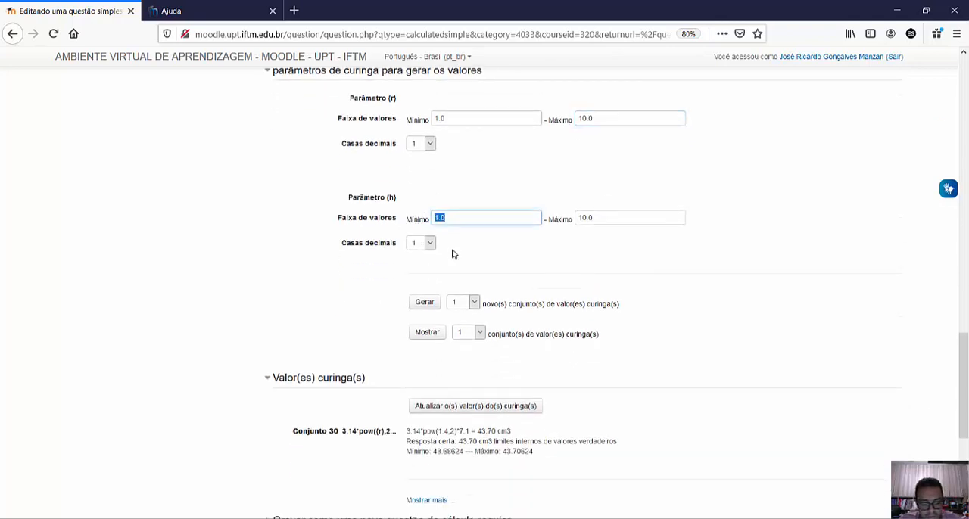
text(5)
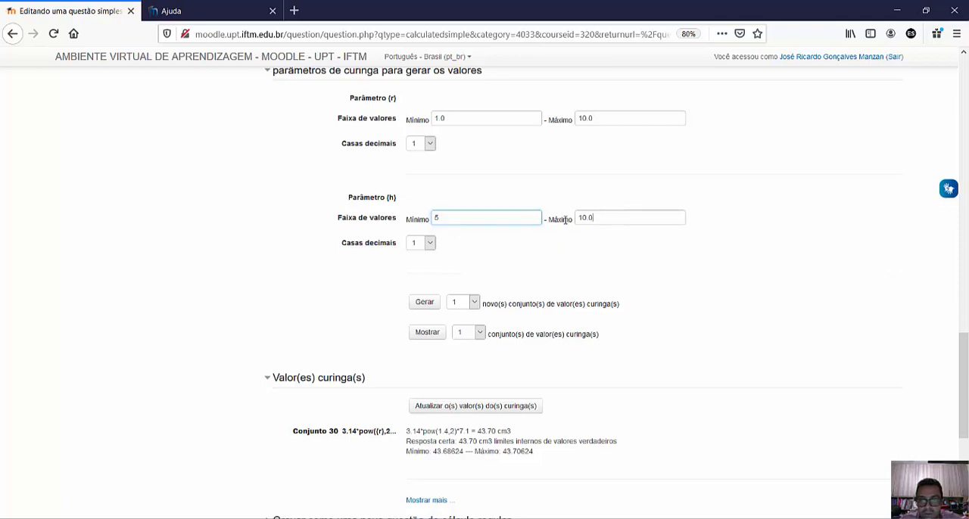
key(Tab)
text(20)
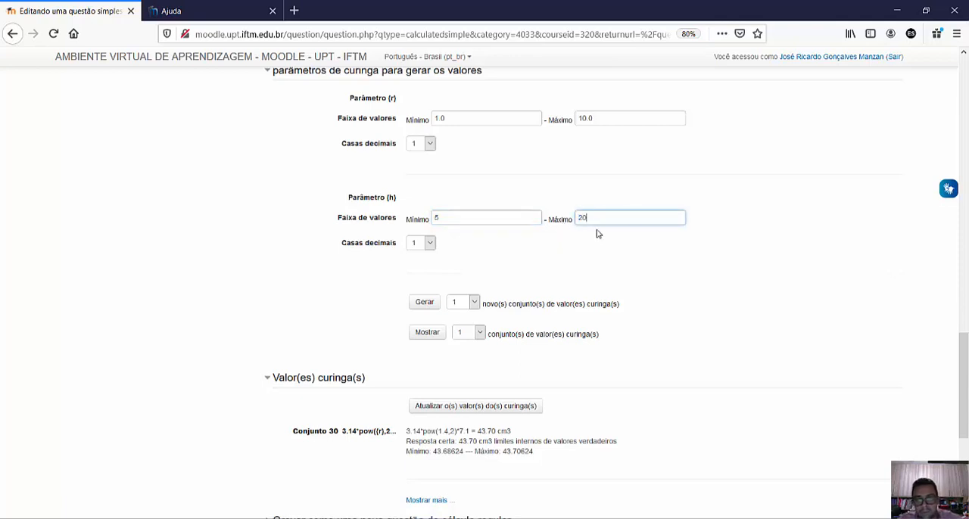
- Generate 30 new sets of wildcard values using the updated parameter ranges
scroll(525, 237, down, 2)
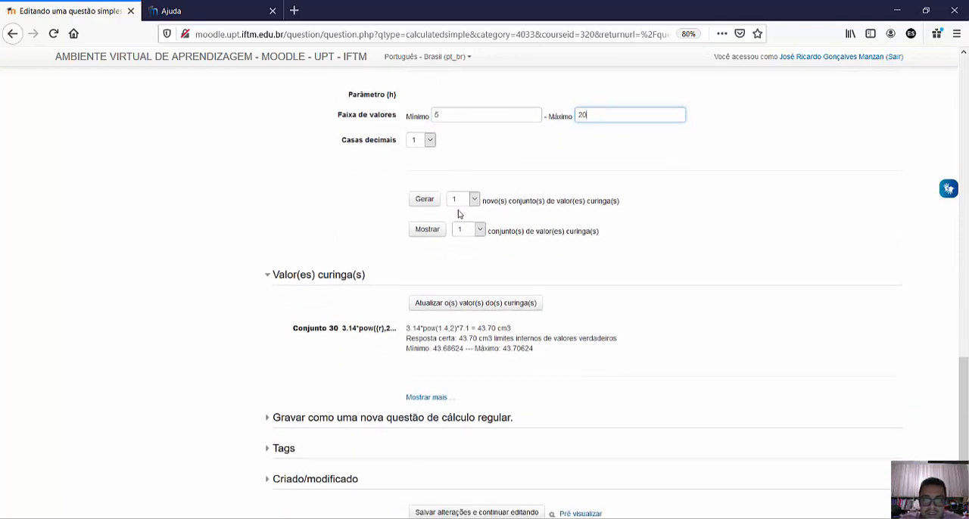
click(473, 200)
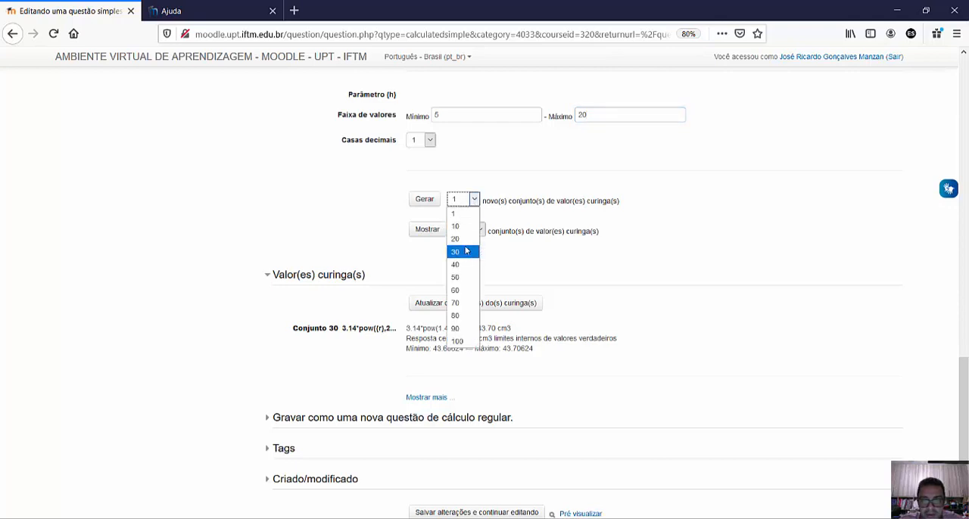
click(460, 252)
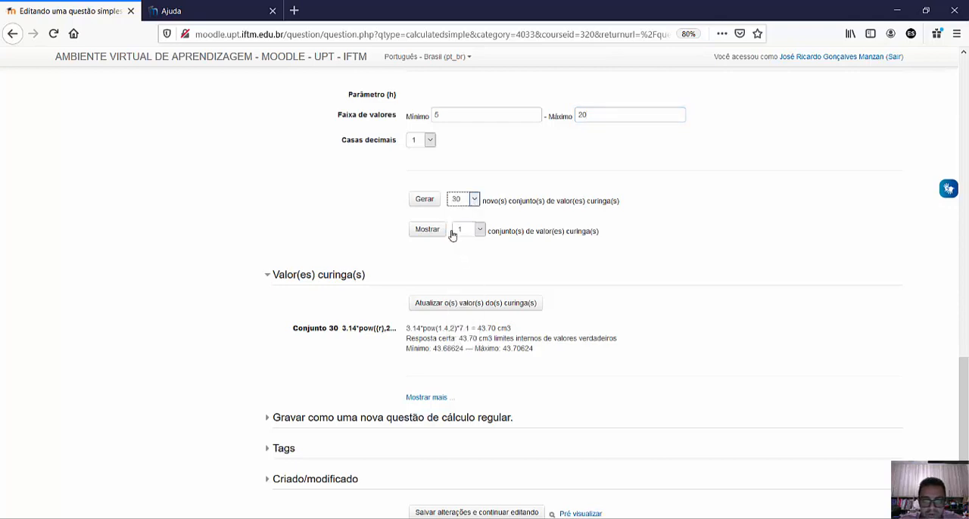
click(424, 202)
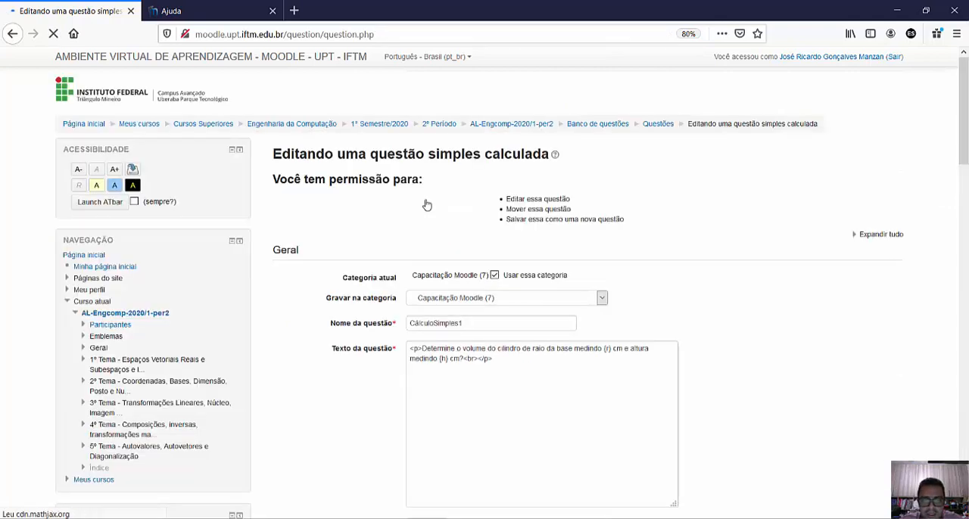
- Check the regenerated wildcard set, then save the question changes and return to the question bank
scroll(471, 214, down, 8)
scroll(466, 214, down, 10)
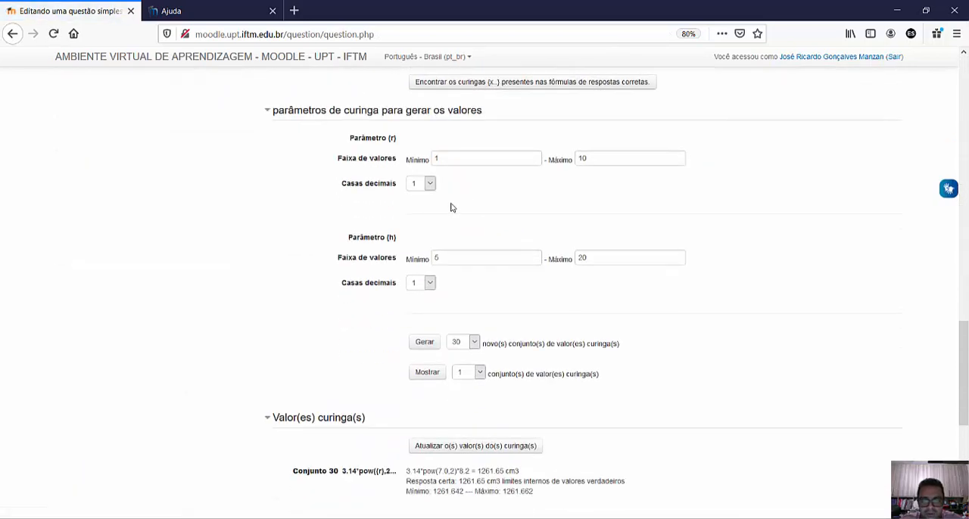
scroll(487, 210, down, 1)
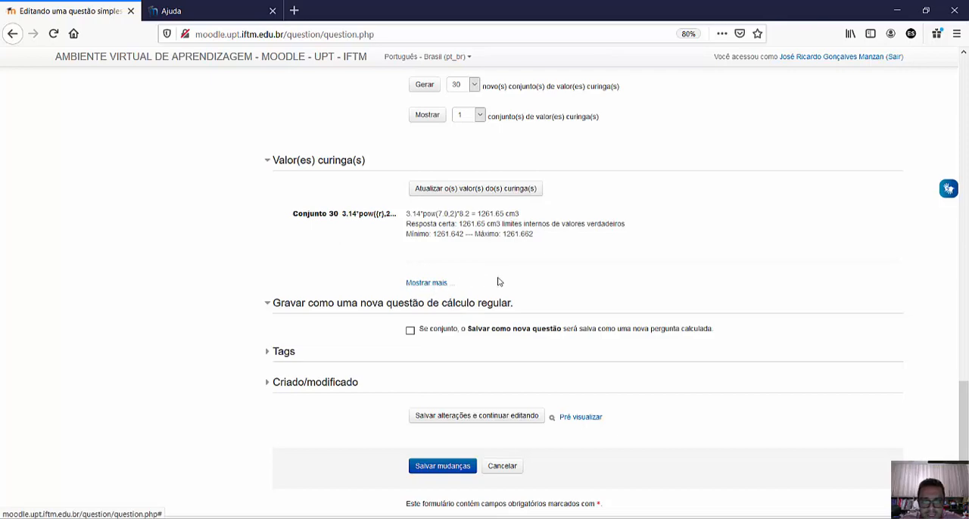
scroll(513, 281, down, 2)
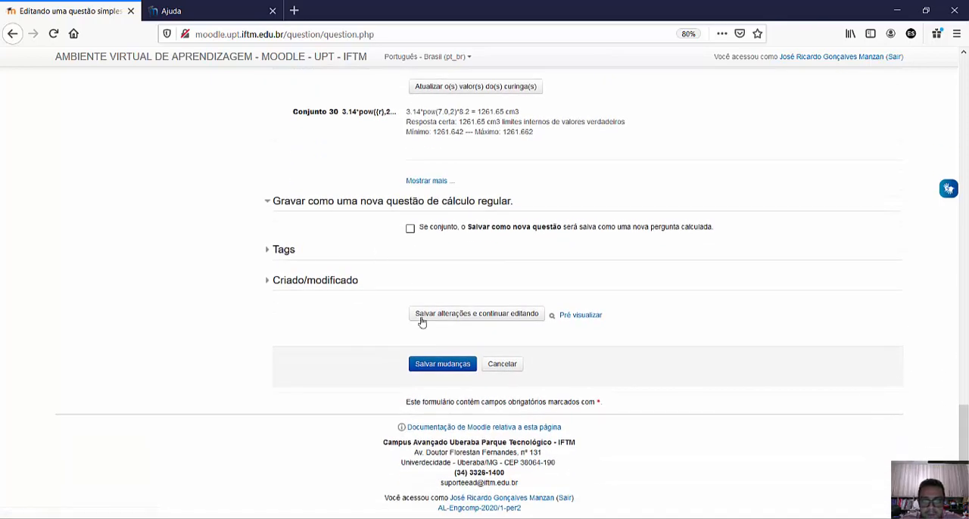
click(445, 364)
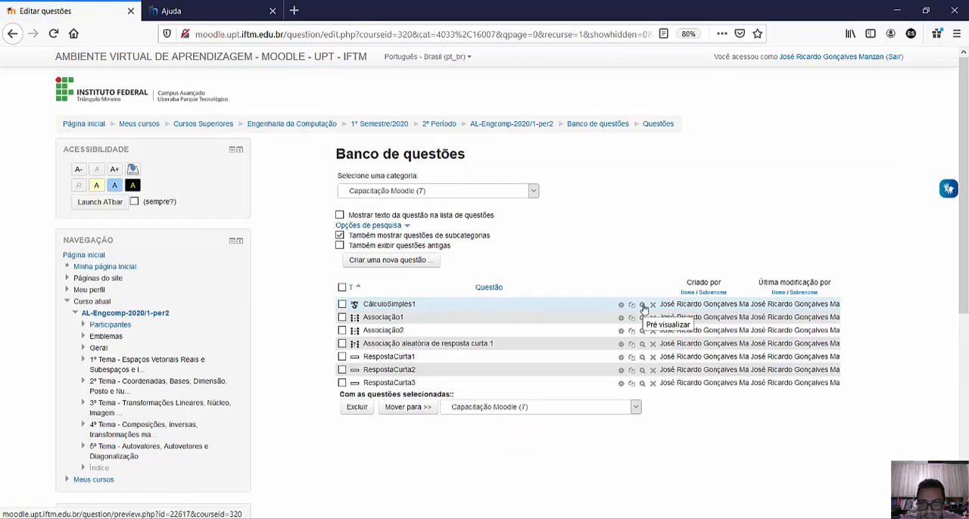
- Preview the CálculoSimples1 question, submit the answer 50.4127 cm3 for grading, and close the preview
click(641, 304)
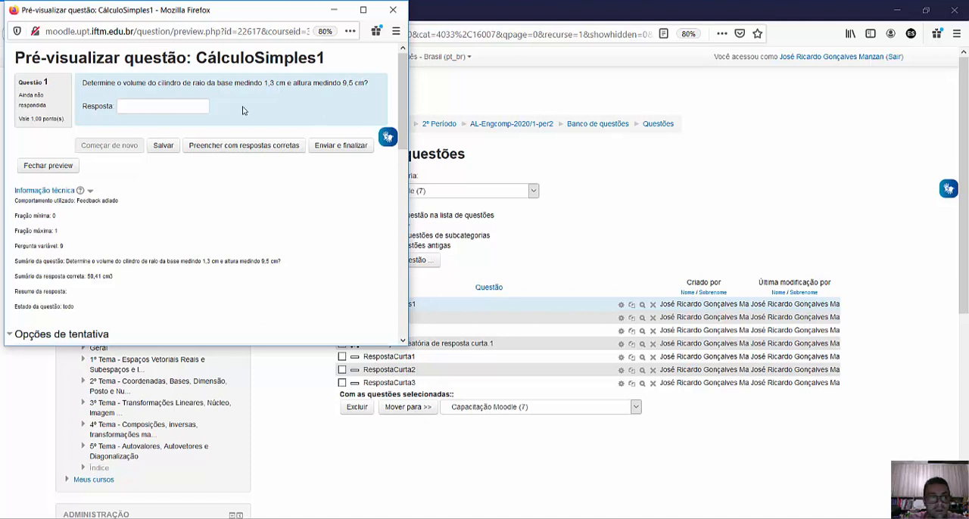
click(165, 106)
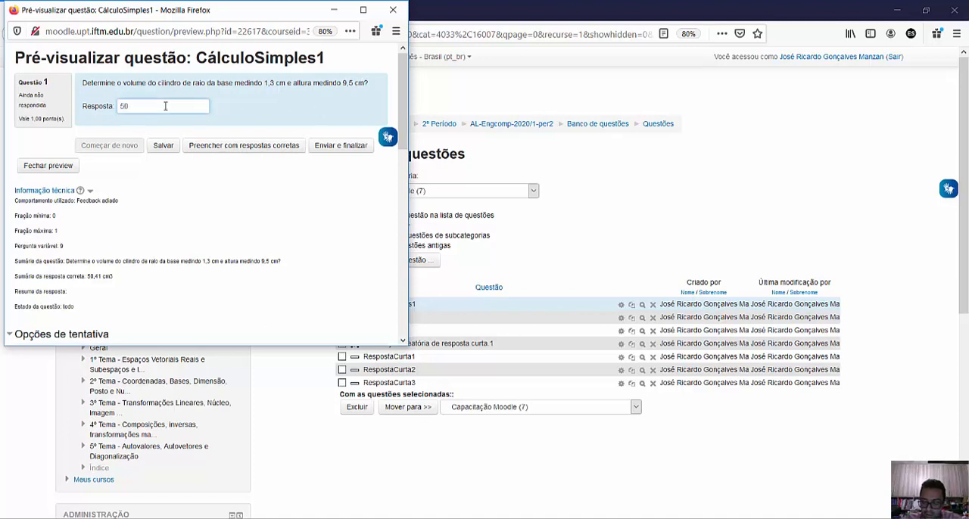
text(50.4127 cm3)
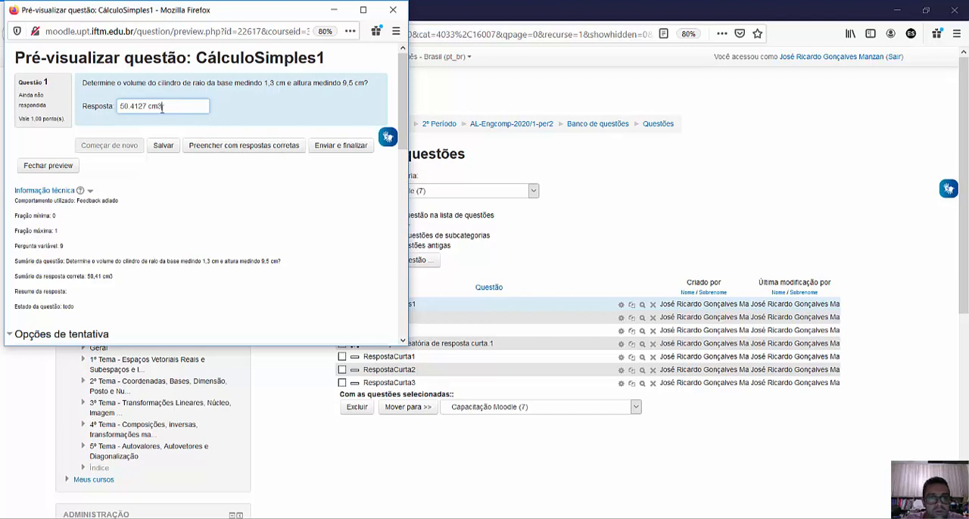
click(347, 151)
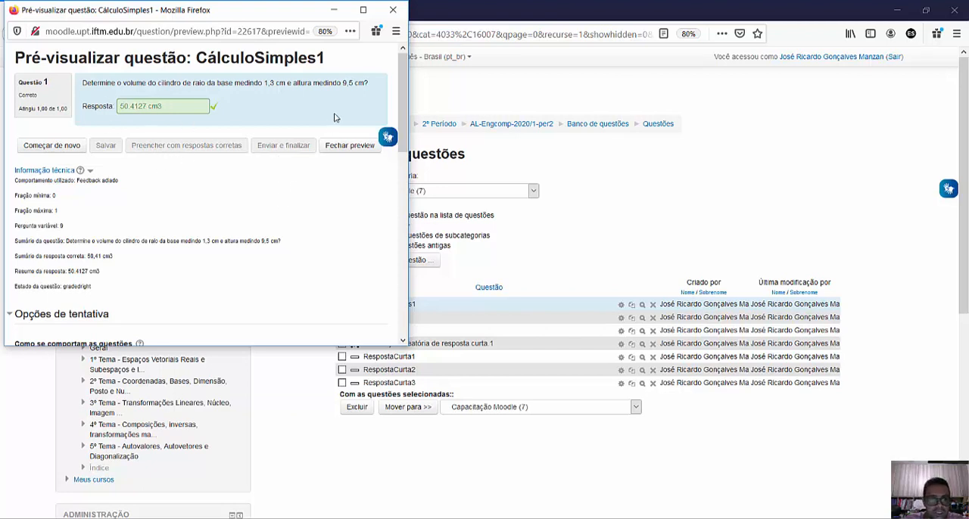
click(351, 150)
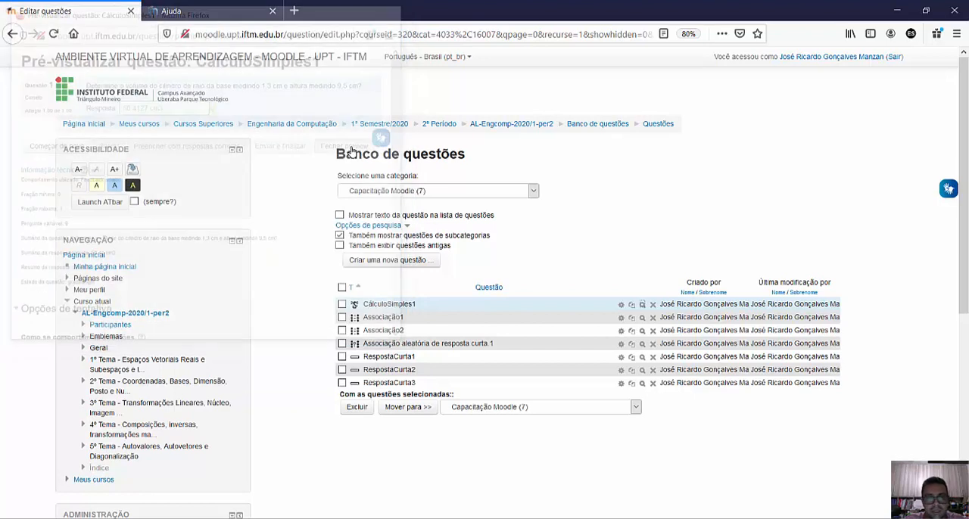